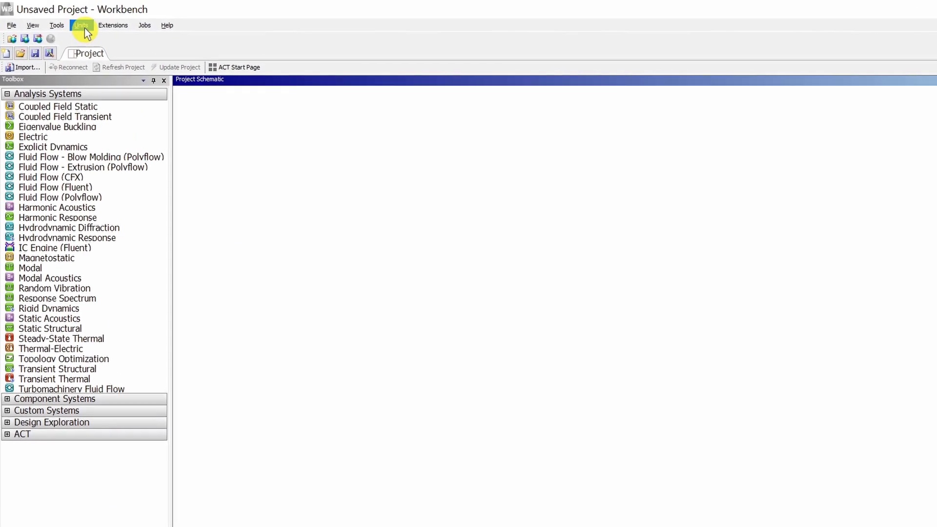
- Set the project units to SI (kg,m,s,K,A,N,V) and add a Static Structural system named Example 1 to the schematic
{"action": "left_click", "coordinate": [83, 27]}
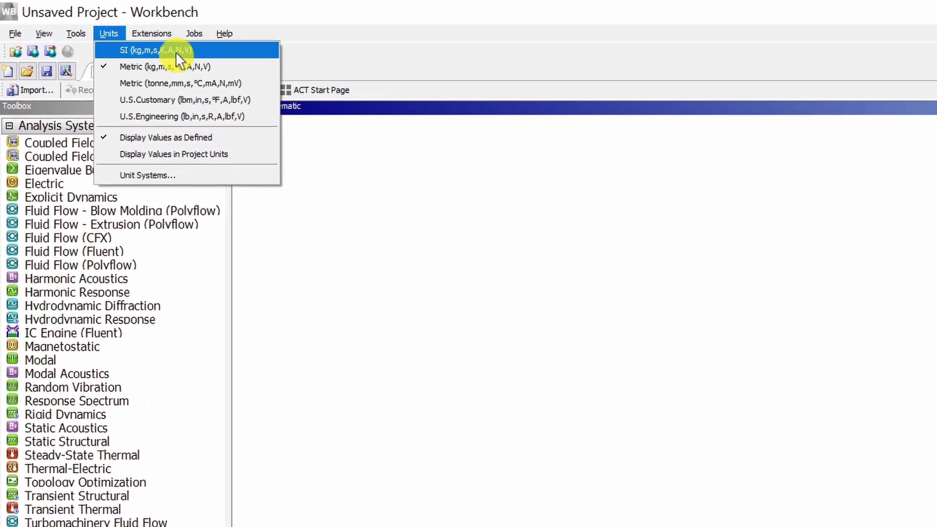
{"action": "left_click", "coordinate": [190, 47]}
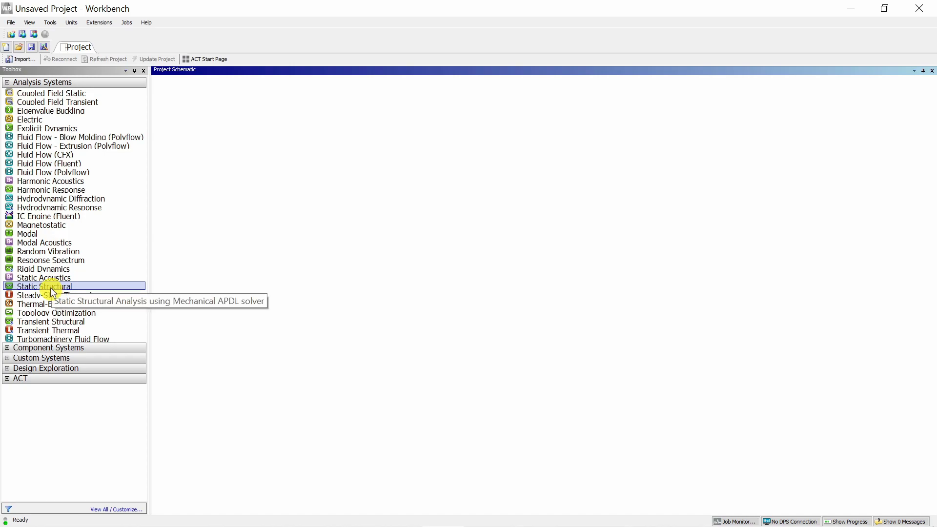
{"action": "left_click_drag", "start_coordinate": [50, 288], "coordinate": [258, 157]}
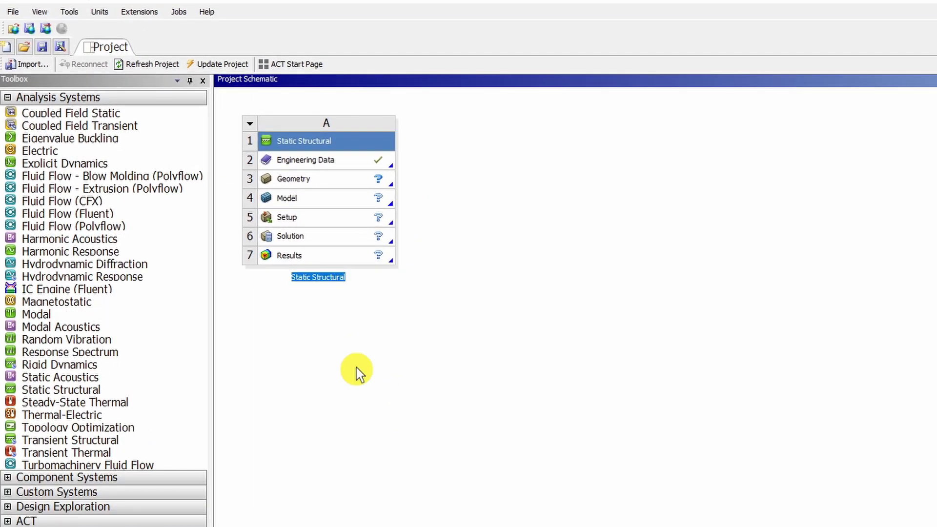
{"action": "type", "text": "Example 1"}
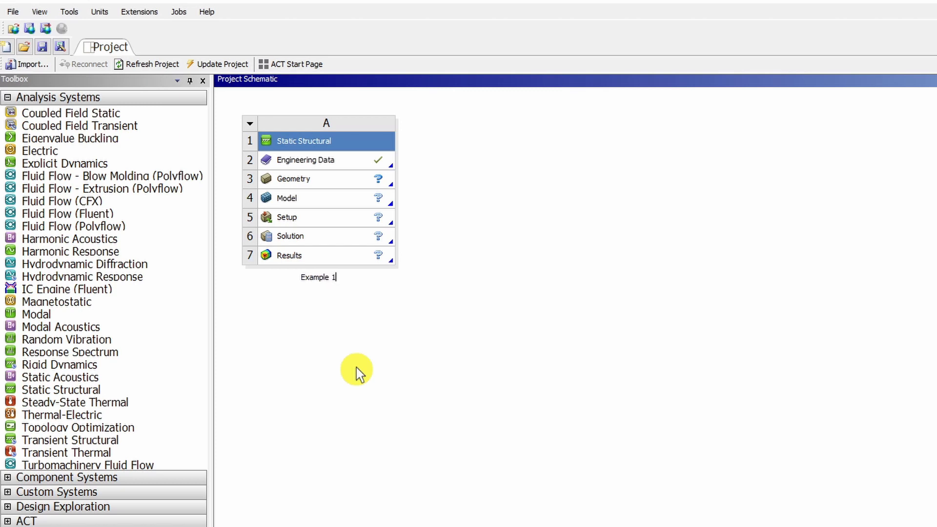
{"action": "key", "text": "Return"}
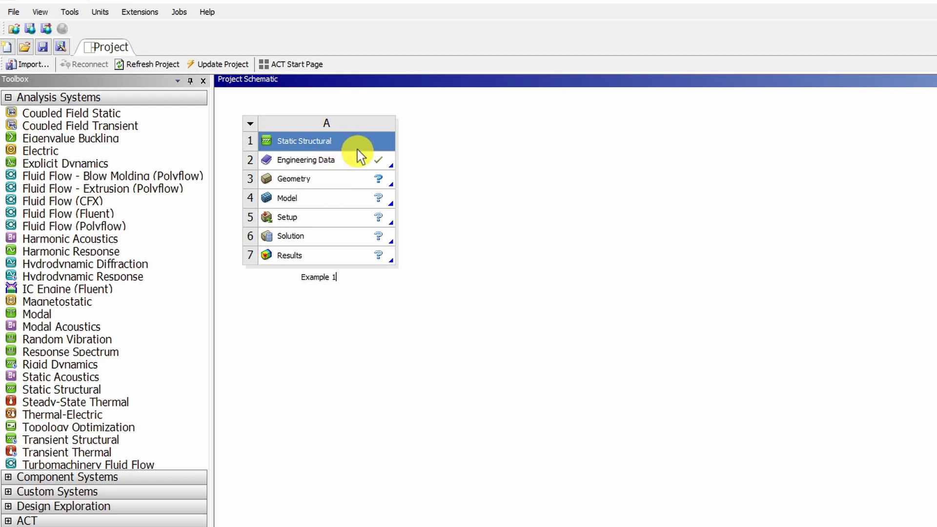
{"action": "key", "text": "Return"}
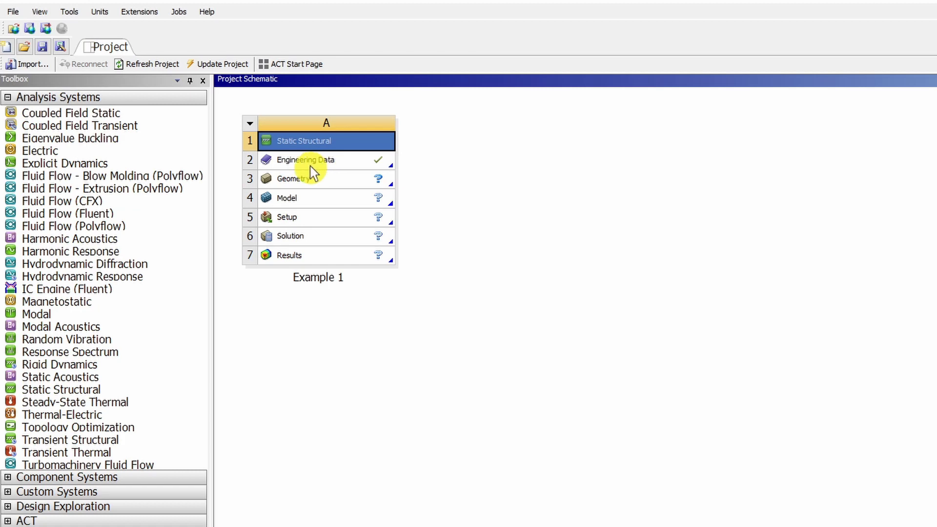
- Open the system's Engineering Data, widen the material outline, and examine Structural Steel's density and Young's modulus
{"action": "double_click", "coordinate": [310, 166]}
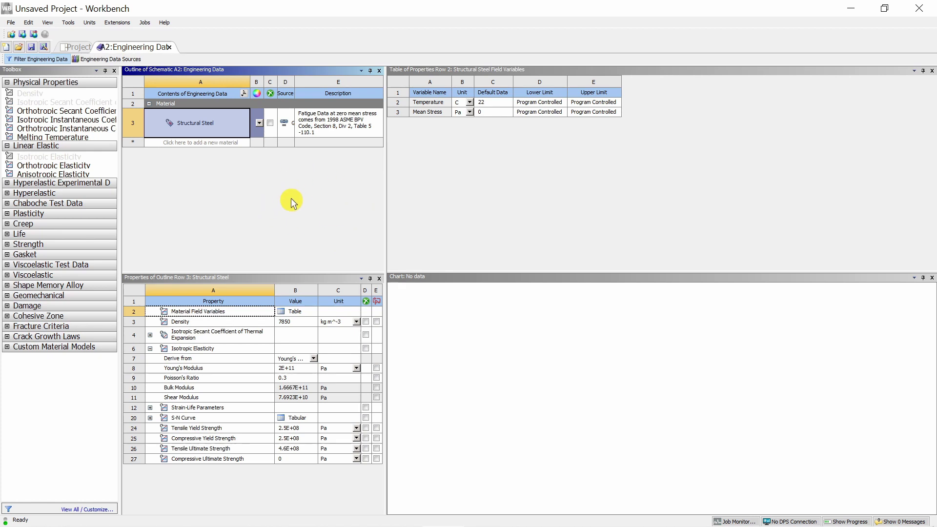
{"action": "left_click_drag", "start_coordinate": [386, 220], "coordinate": [739, 234]}
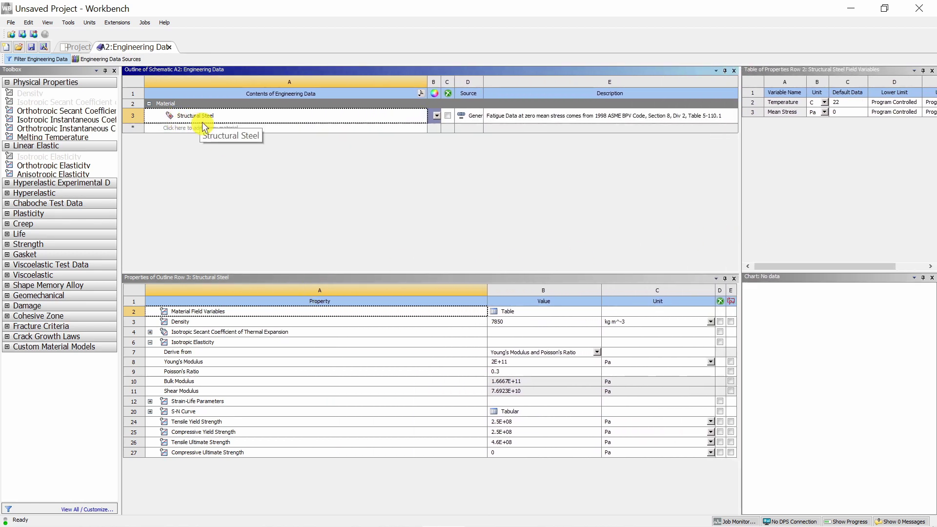
{"action": "left_click", "coordinate": [250, 119]}
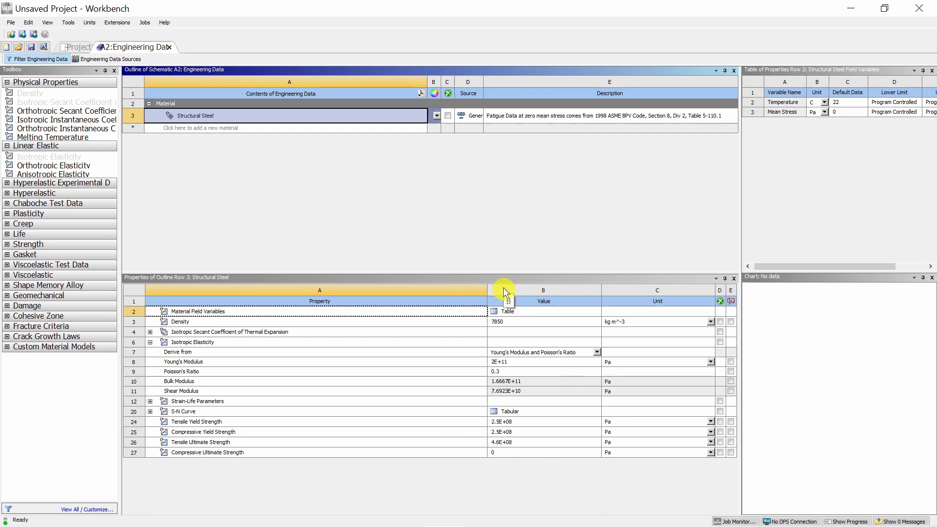
{"action": "left_click", "coordinate": [518, 322]}
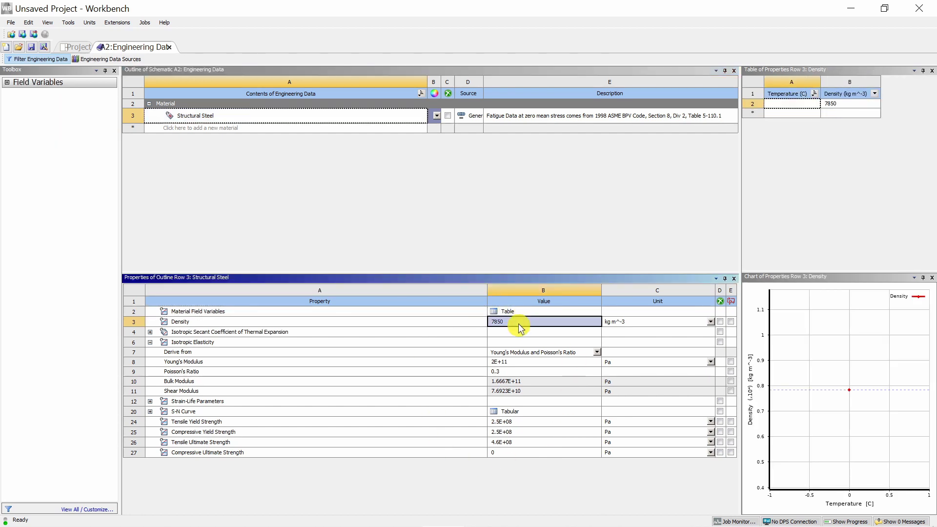
{"action": "left_click", "coordinate": [517, 362]}
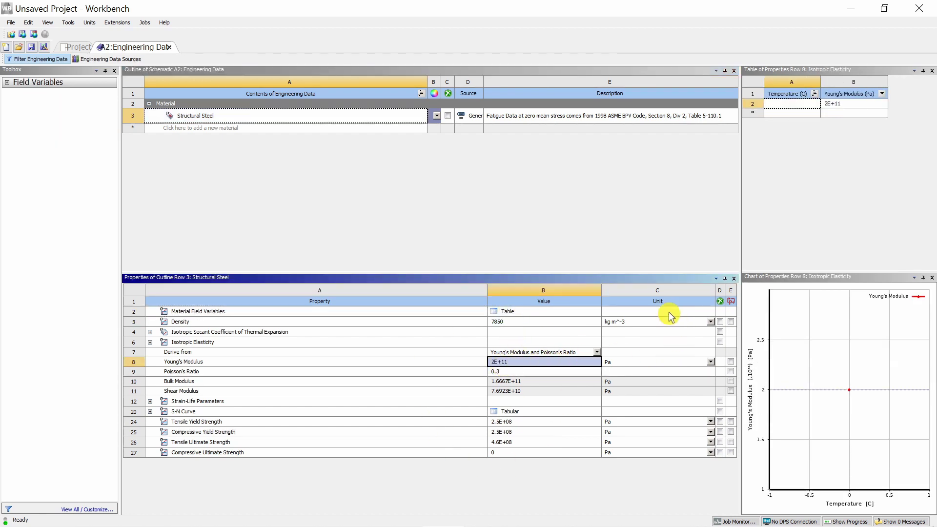
{"action": "left_click", "coordinate": [515, 321]}
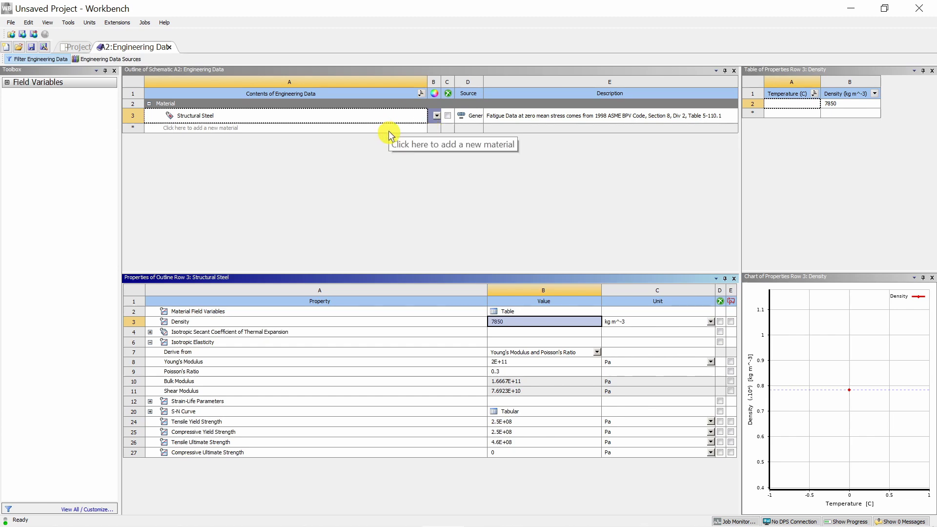
- Add Concrete from the General Materials data source to the Engineering Data and show its properties
{"action": "left_click", "coordinate": [120, 63]}
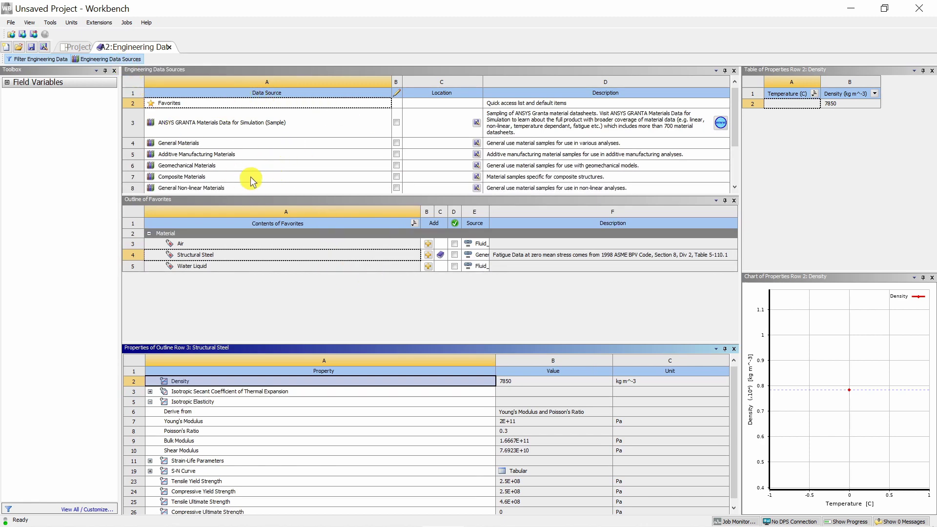
{"action": "left_click", "coordinate": [190, 141]}
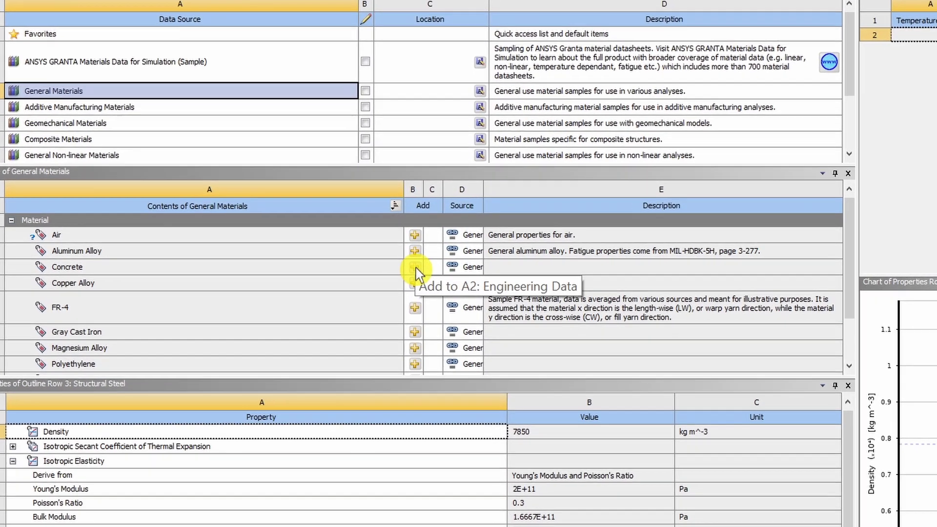
{"action": "left_click", "coordinate": [415, 269]}
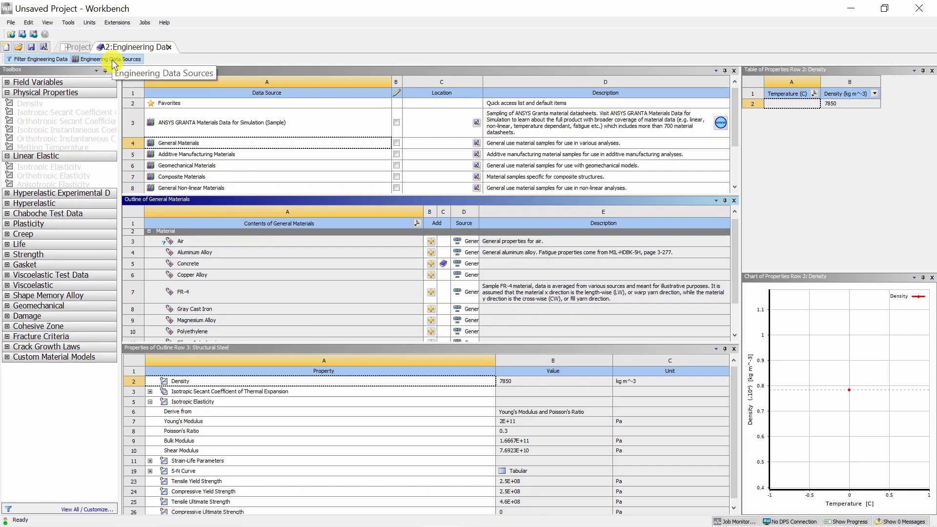
{"action": "left_click", "coordinate": [113, 60]}
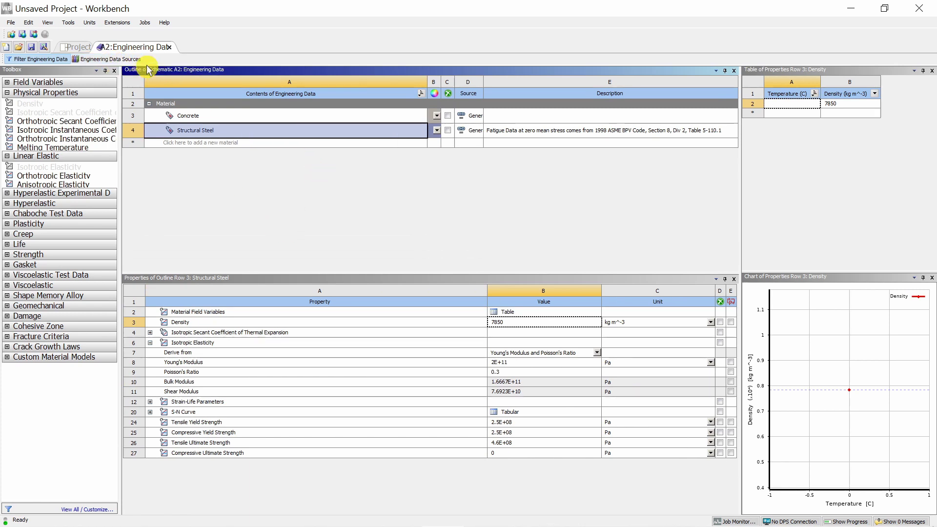
{"action": "left_click", "coordinate": [212, 122]}
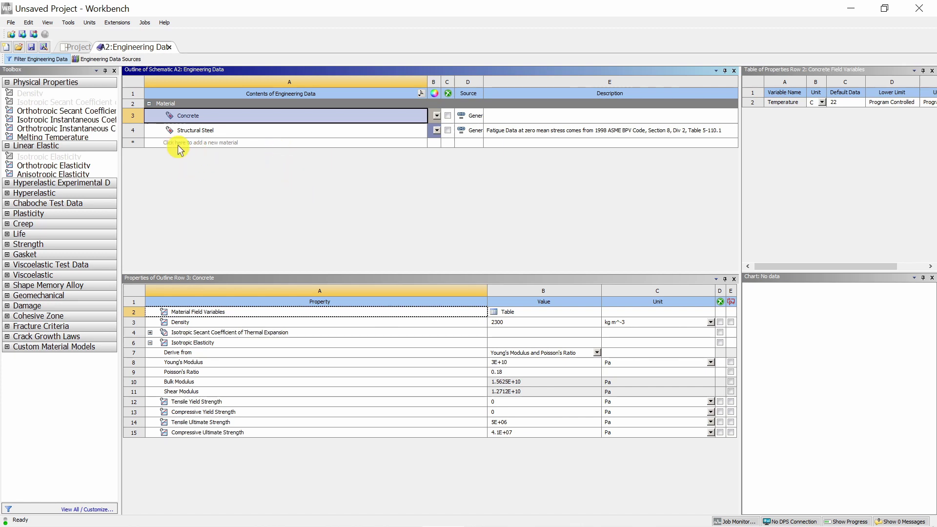
- Create a new material named Wood and assign it the Isotropic Elasticity property
{"action": "left_click", "coordinate": [215, 143]}
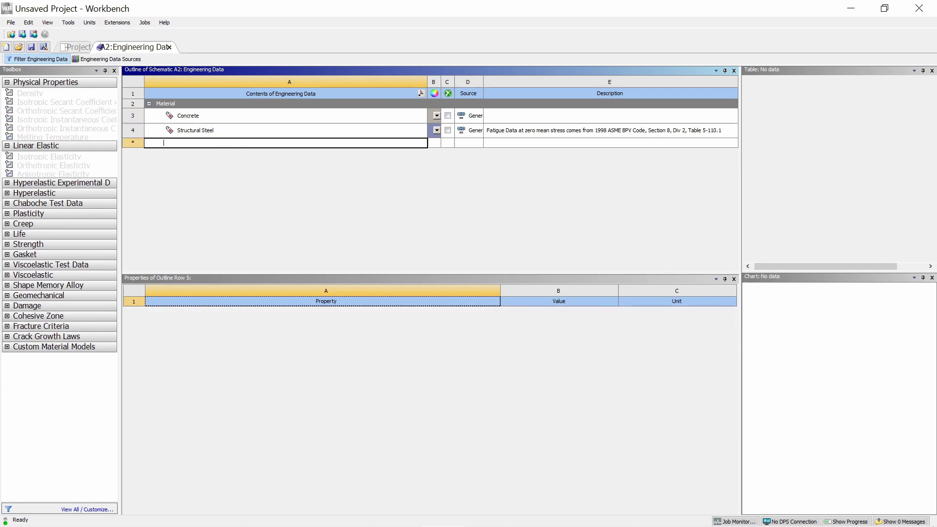
{"action": "type", "text": "Wood"}
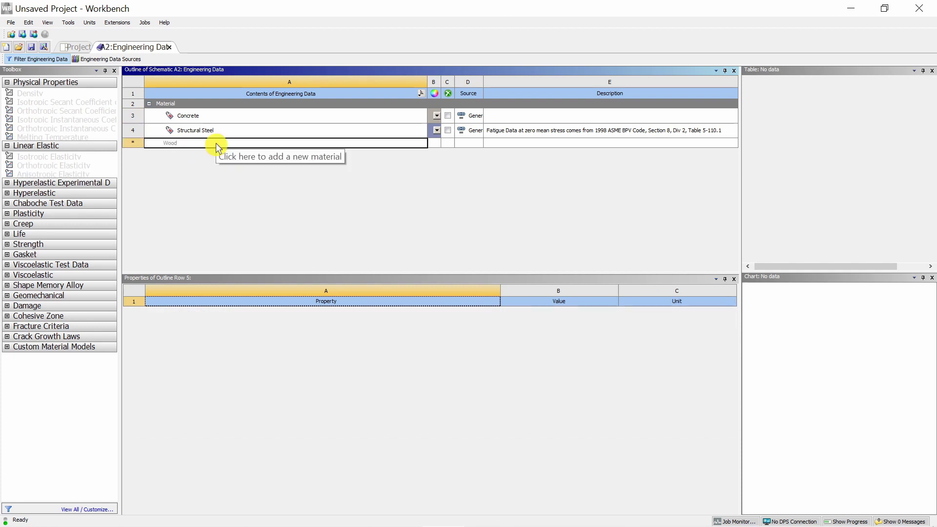
{"action": "left_click", "coordinate": [216, 142]}
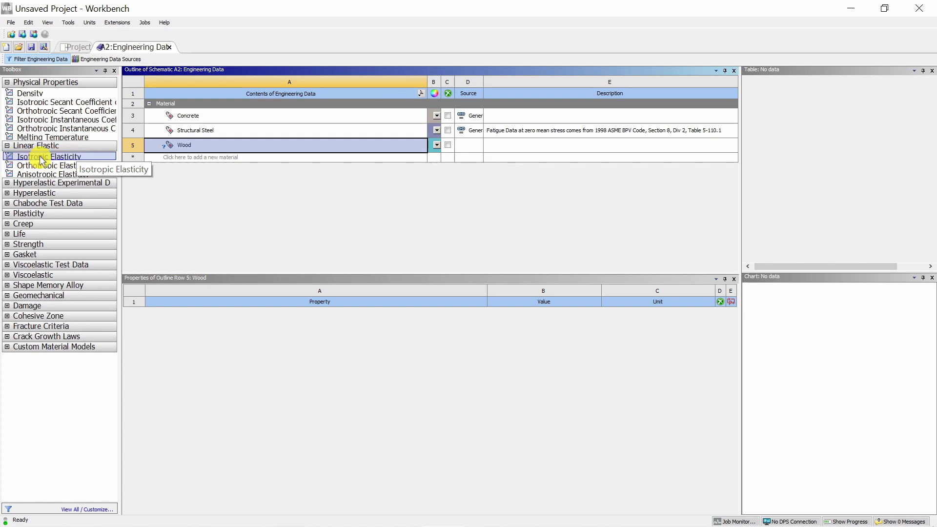
{"action": "left_click_drag", "start_coordinate": [41, 158], "coordinate": [198, 148]}
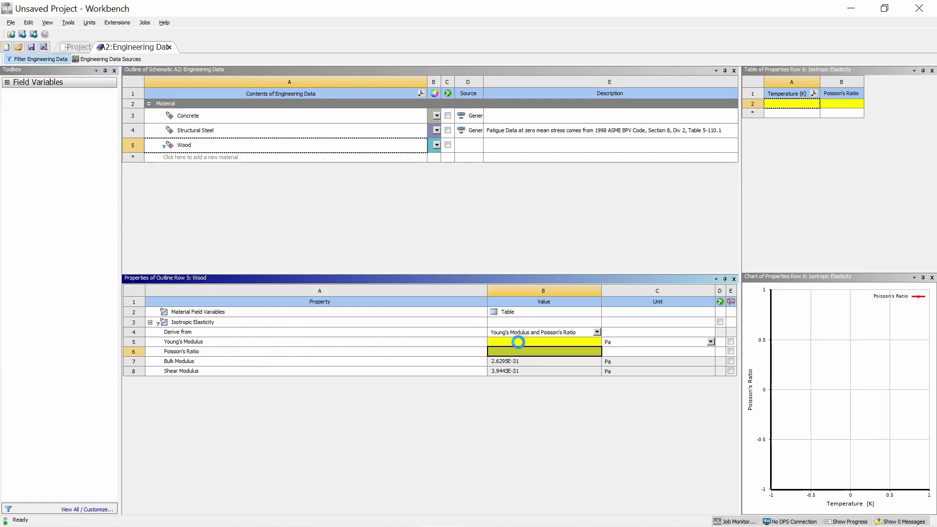
- Define Wood's isotropic elasticity with a Young's Modulus of 8e9 Pa and a Poisson's Ratio of 0.3
{"action": "left_click", "coordinate": [518, 344]}
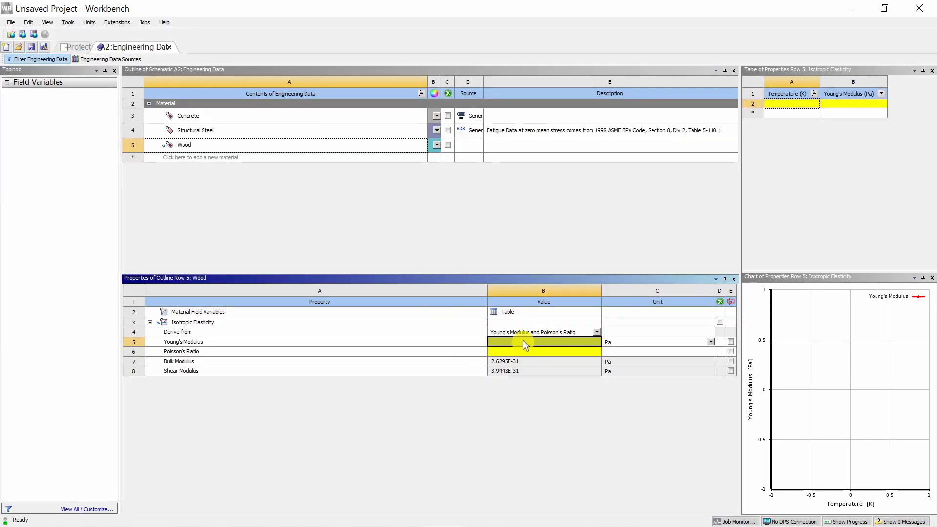
{"action": "left_click", "coordinate": [523, 341]}
{"action": "type", "text": "8e9"}
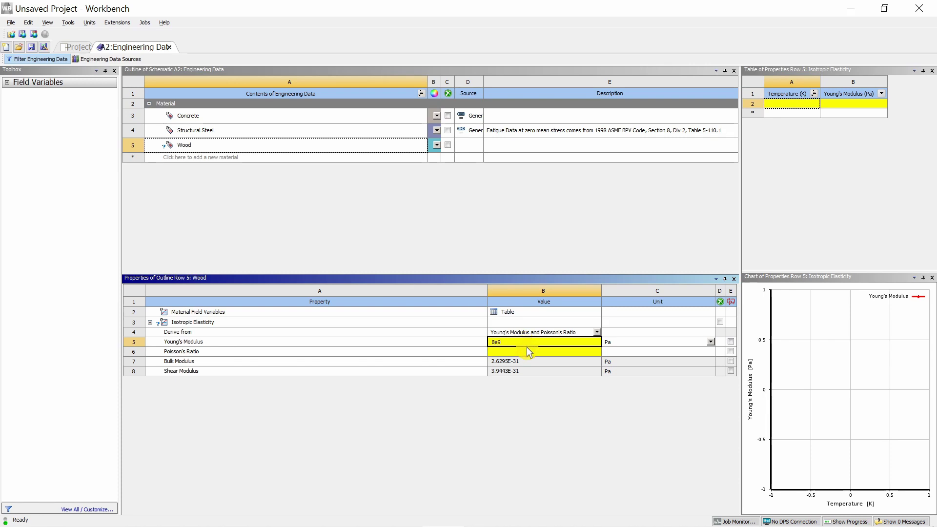
{"action": "left_click", "coordinate": [528, 348]}
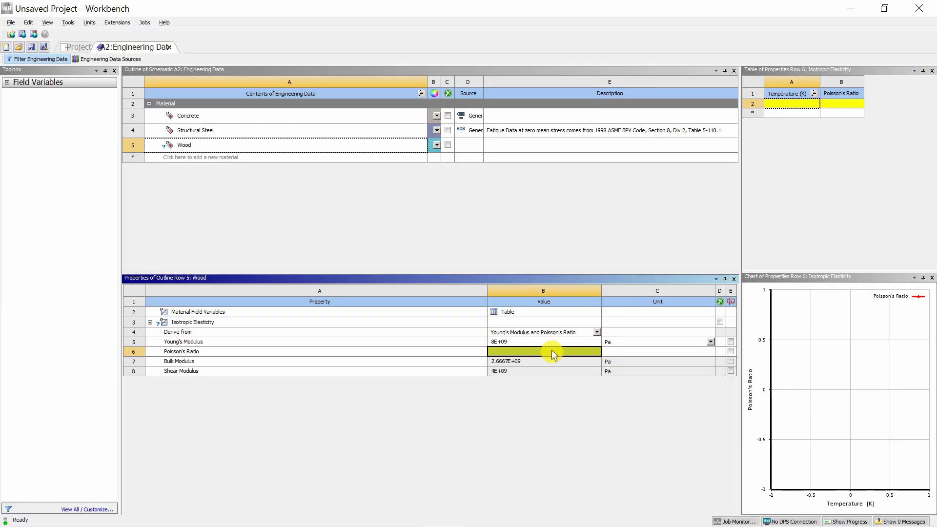
{"action": "left_click", "coordinate": [552, 351]}
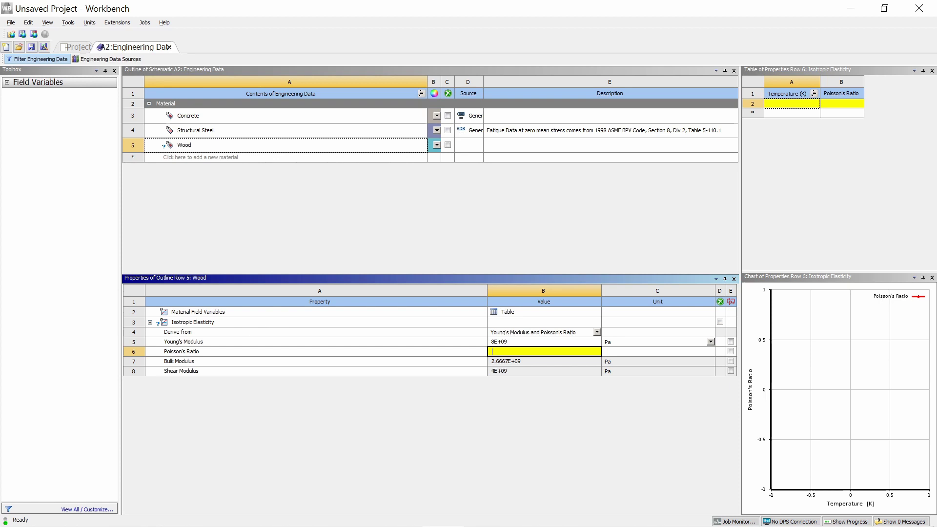
{"action": "type", "text": "0.3"}
{"action": "left_click", "coordinate": [420, 428]}
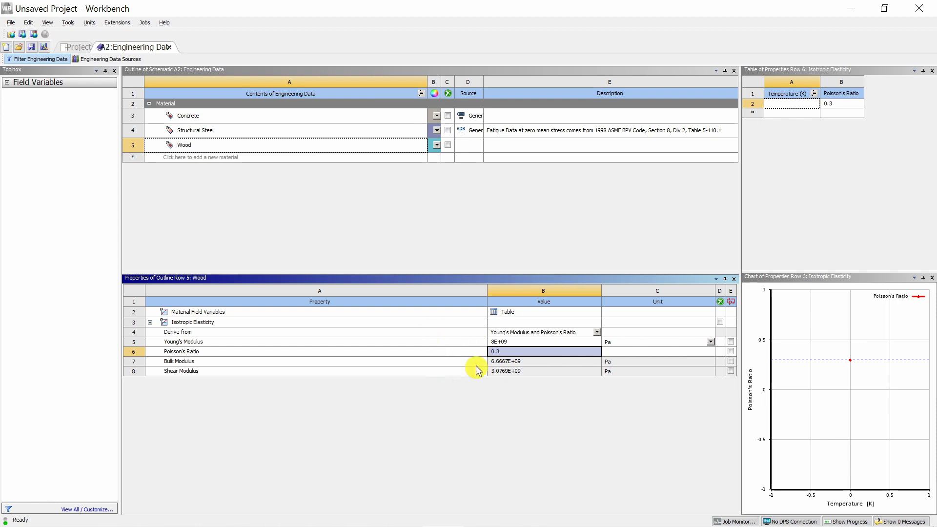
{"action": "left_click", "coordinate": [218, 145]}
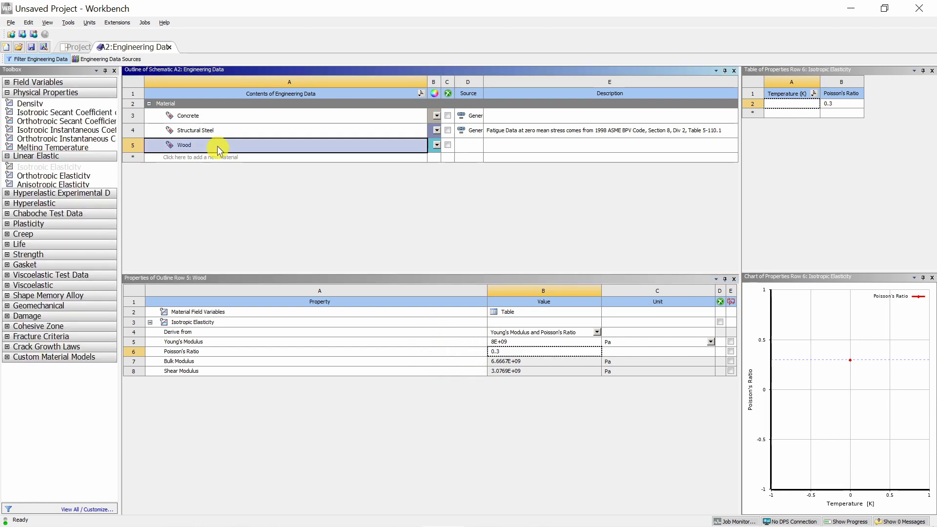
- Close the Engineering Data and open the Geometry of the Example 1 system in SpaceClaim
{"action": "left_click", "coordinate": [171, 47]}
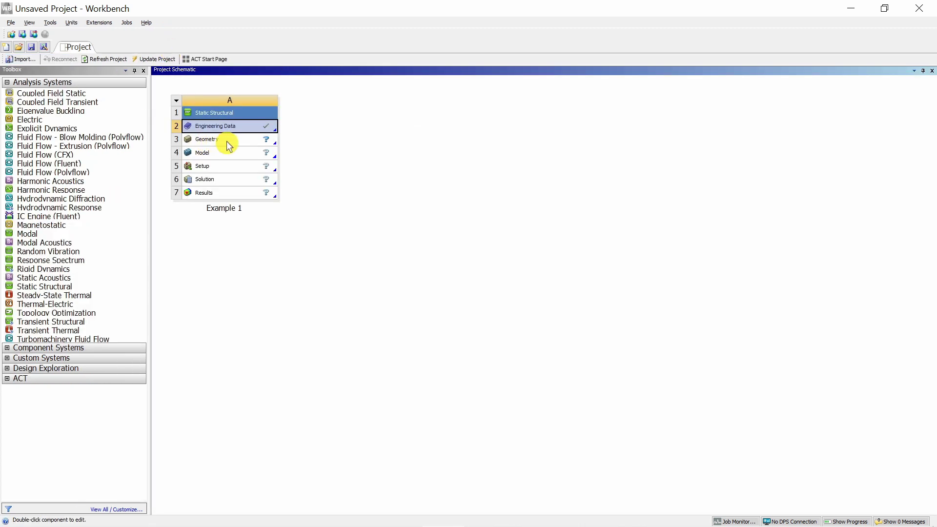
{"action": "double_click", "coordinate": [227, 142]}
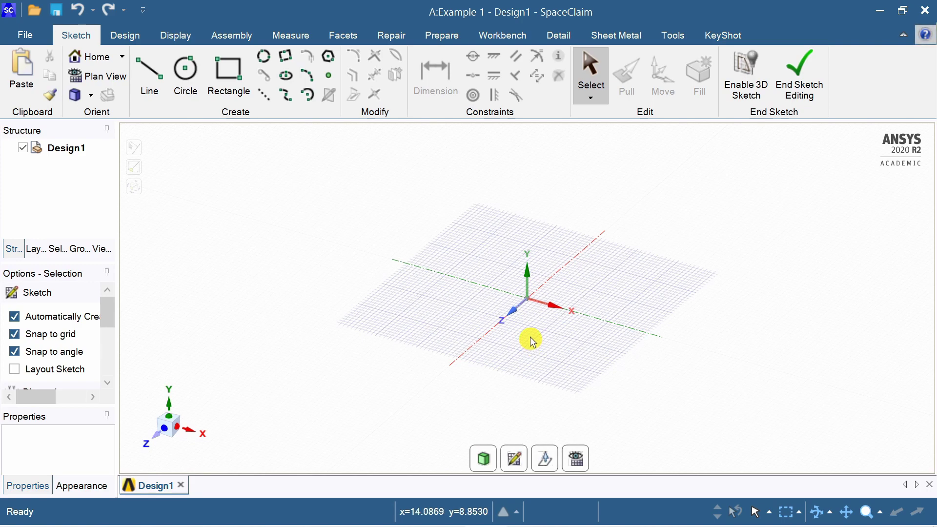
- Sketch a square in plan view on the XZ plane with one corner at the origin, extending along positive X and Z
{"action": "left_click", "coordinate": [576, 461]}
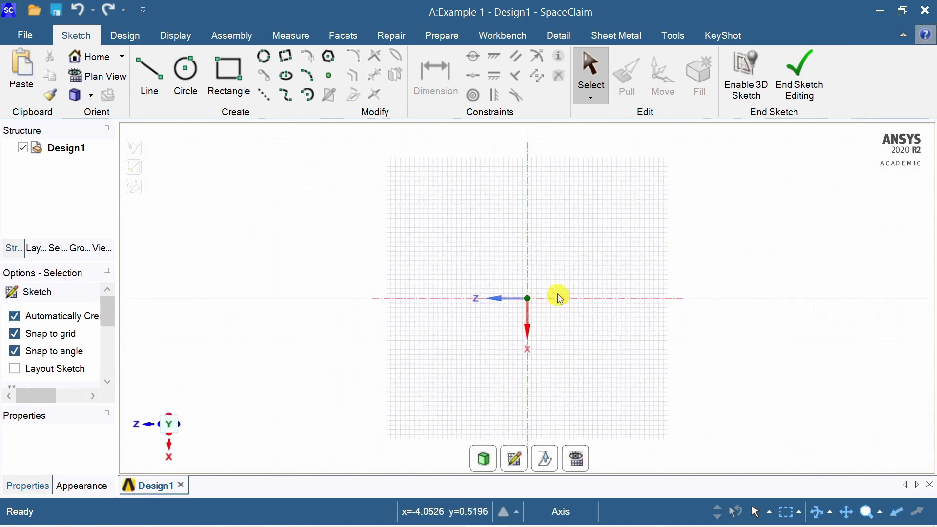
{"action": "left_click", "coordinate": [227, 84]}
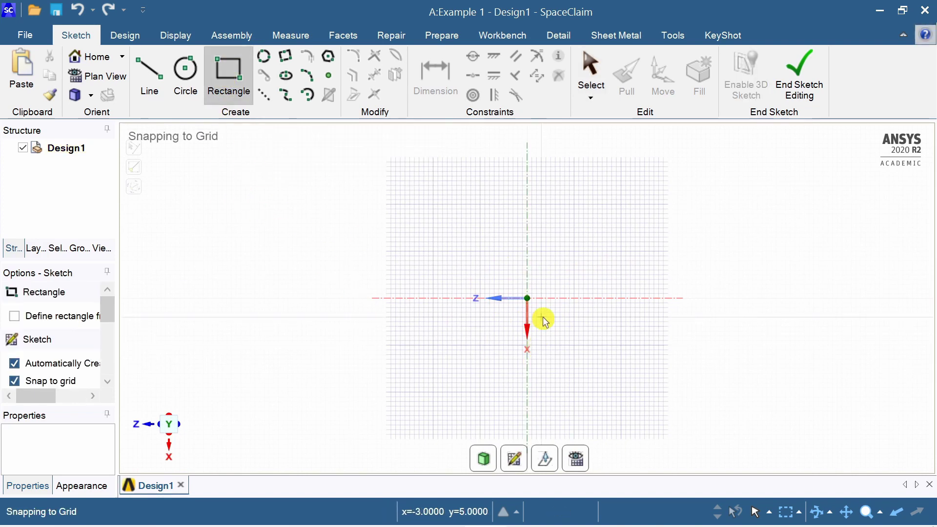
{"action": "left_click", "coordinate": [528, 298]}
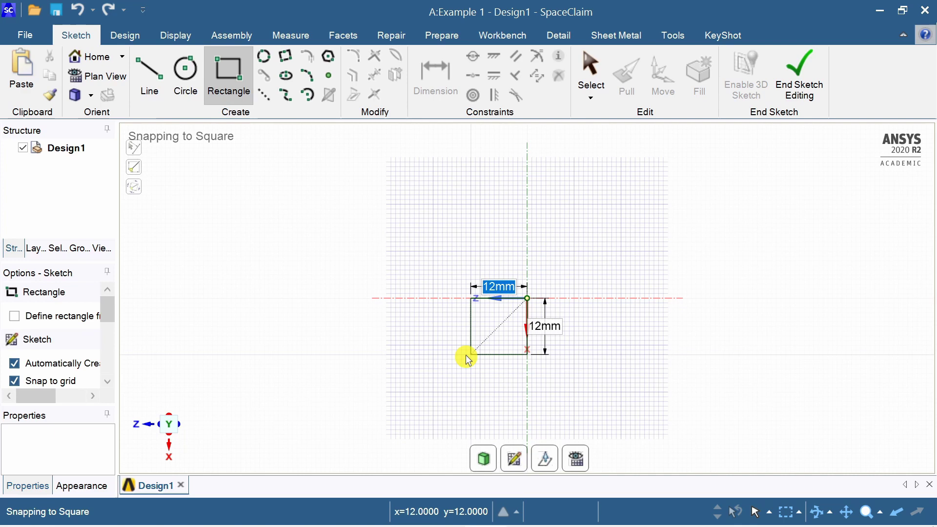
{"action": "left_click", "coordinate": [456, 369]}
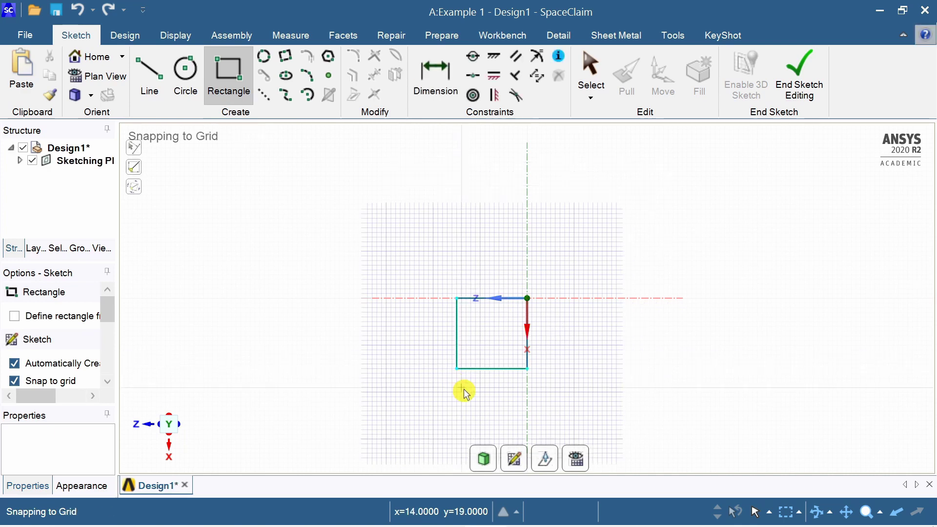
{"action": "key", "text": "Escape"}
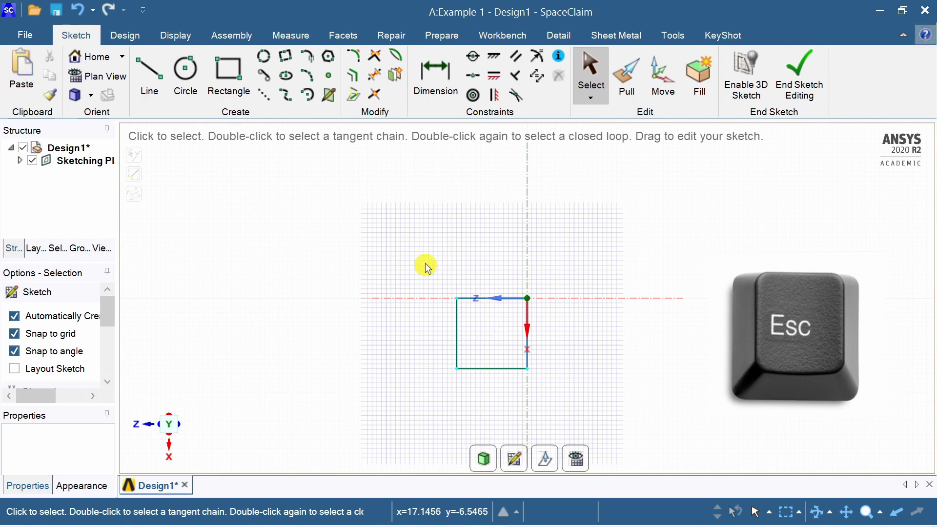
- Dimension the square's side parallel to the X axis and set its length to 100 mm
{"action": "left_click", "coordinate": [435, 84]}
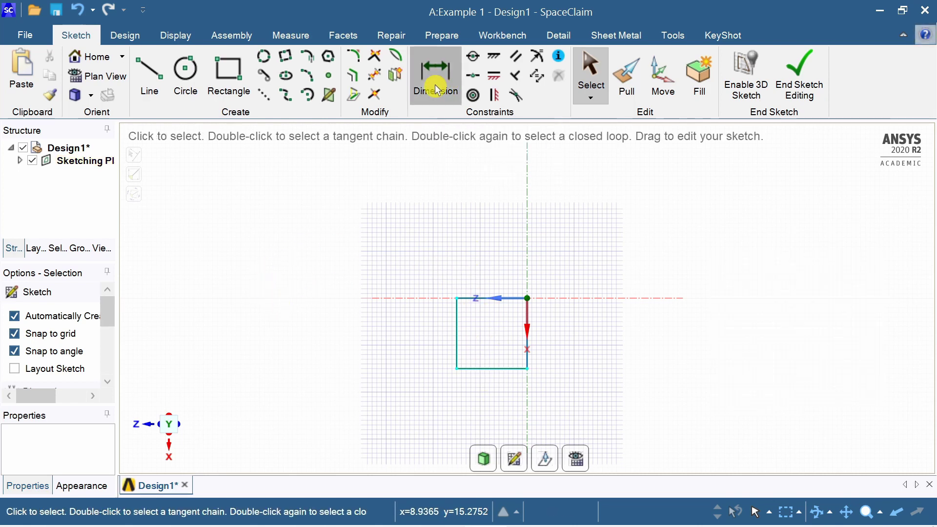
{"action": "left_click", "coordinate": [459, 326]}
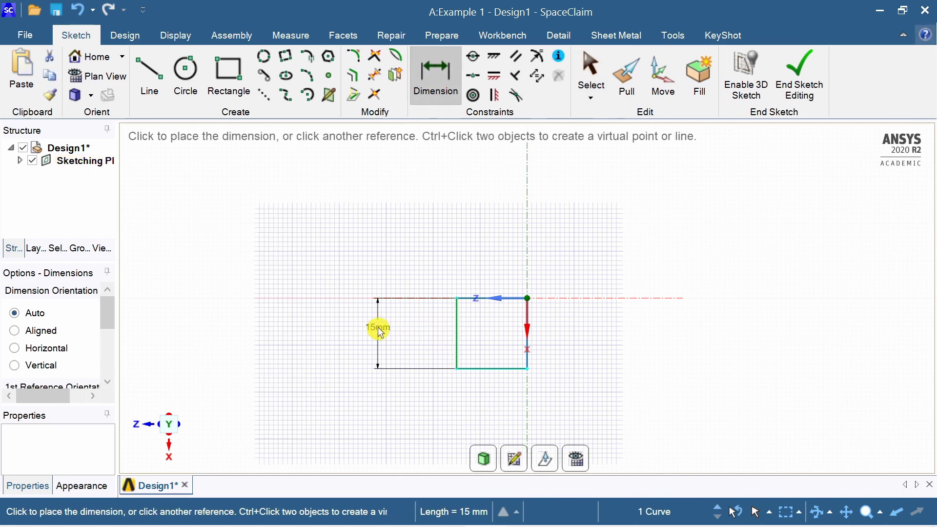
{"action": "left_click", "coordinate": [380, 331]}
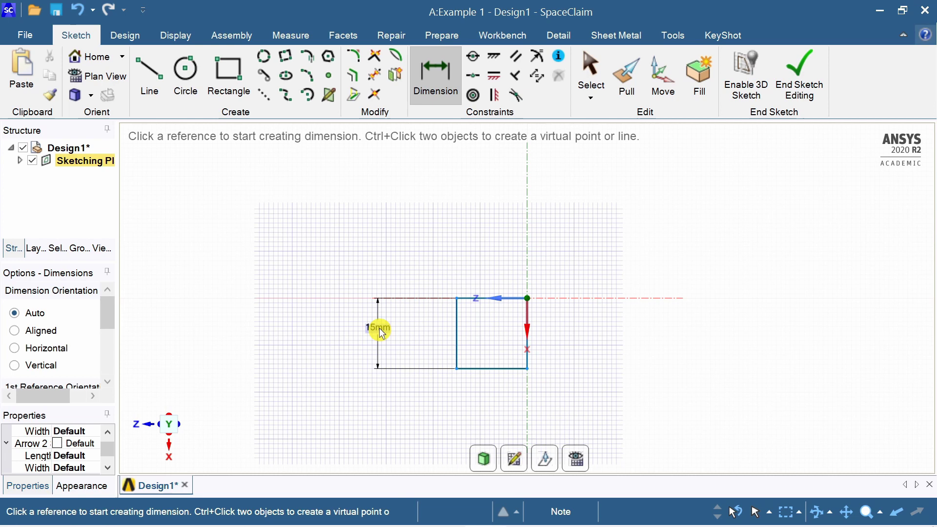
{"action": "double_click", "coordinate": [379, 328]}
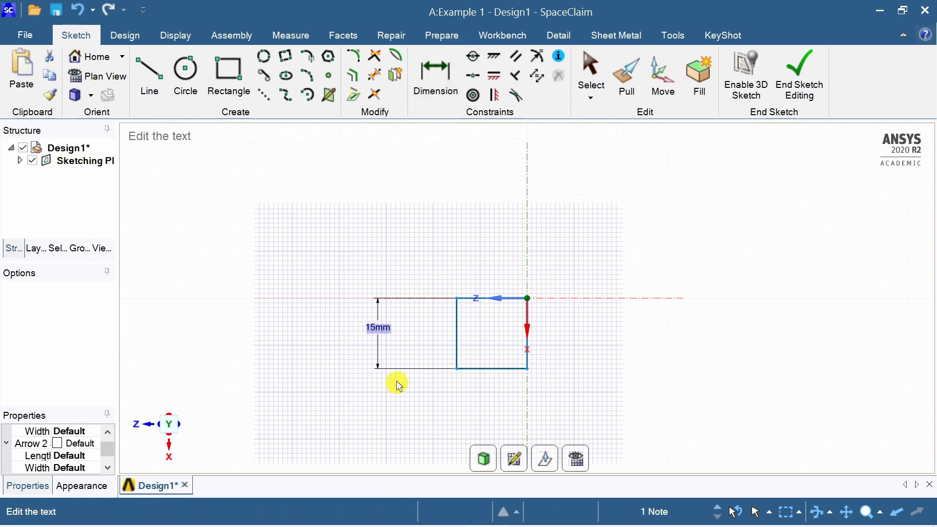
{"action": "type", "text": "100"}
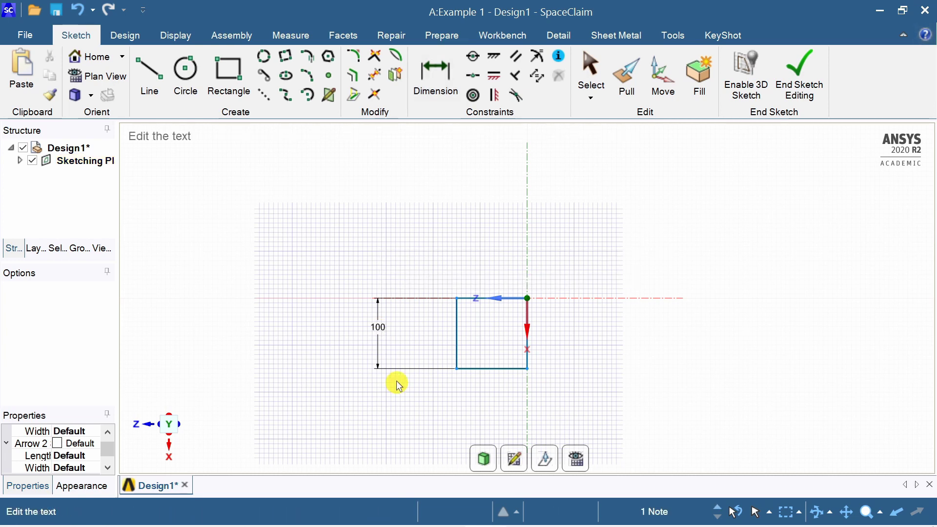
{"action": "key", "text": "Return"}
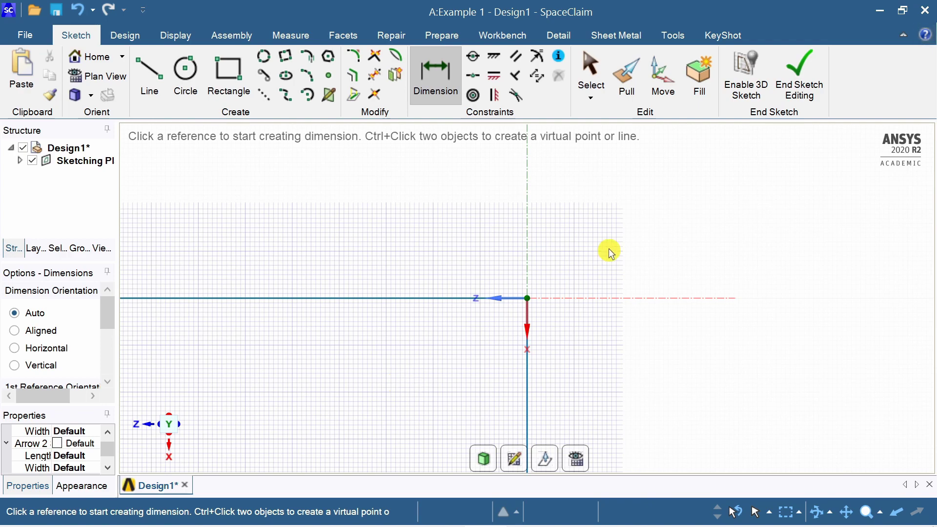
{"action": "scroll", "coordinate": [615, 244], "scroll_direction": "down", "scroll_amount": 3}
{"action": "scroll", "coordinate": [551, 281], "scroll_direction": "up", "scroll_amount": 1}
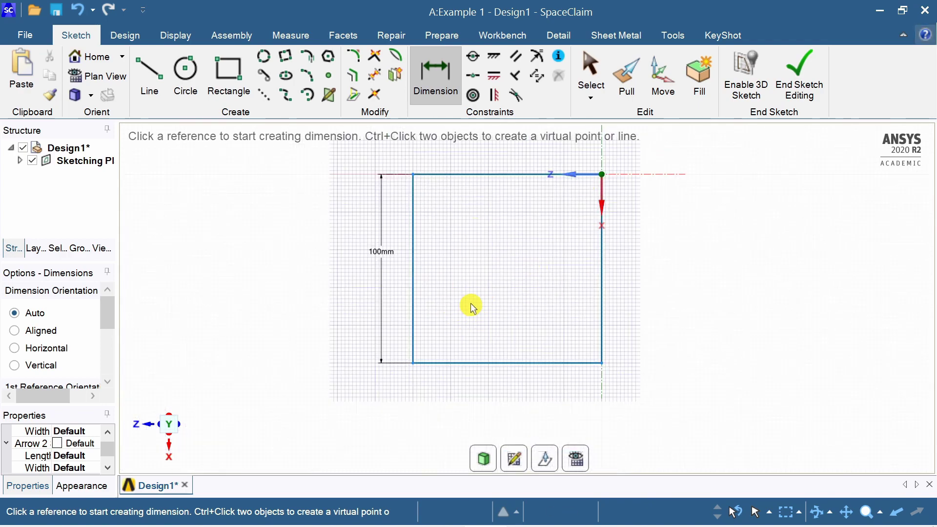
- End the sketch and pull the square surface 1000 mm along positive Y into a solid column
{"action": "left_click", "coordinate": [804, 89]}
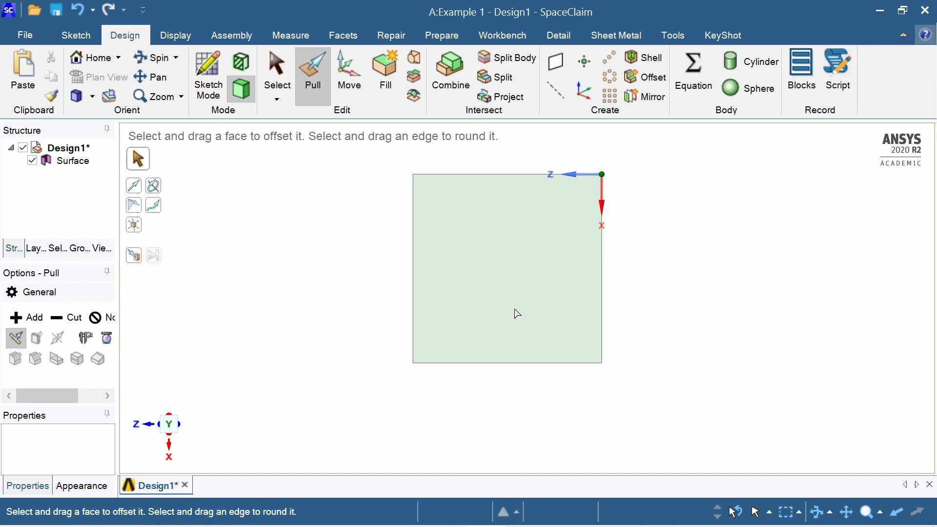
{"action": "left_click", "coordinate": [526, 323]}
{"action": "left_click", "coordinate": [637, 292]}
{"action": "middle_click_drag", "start_coordinate": [605, 337], "coordinate": [565, 237]}
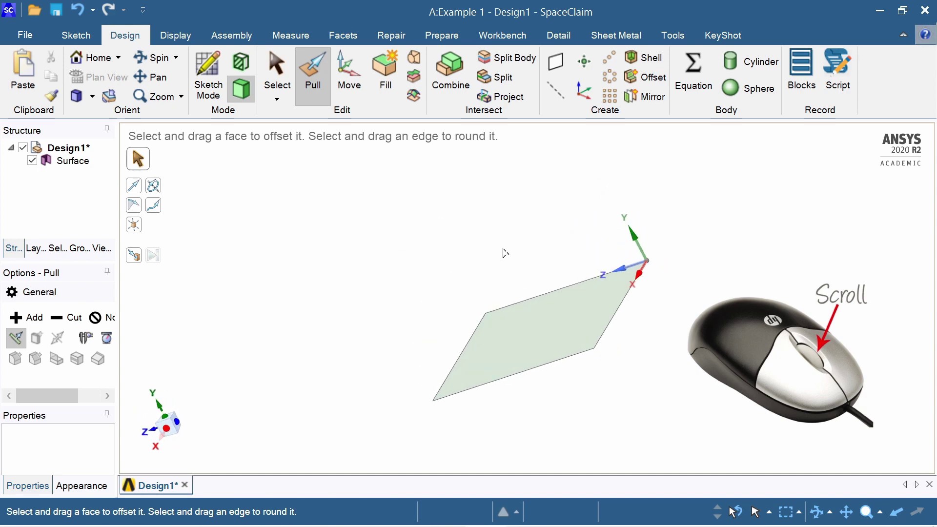
{"action": "mouse_move", "coordinate": [510, 245]}
{"action": "middle_mouse_down"}
{"action": "mouse_move", "coordinate": [561, 226]}
{"action": "mouse_move", "coordinate": [523, 218]}
{"action": "mouse_move", "coordinate": [522, 243]}
{"action": "middle_mouse_up"}
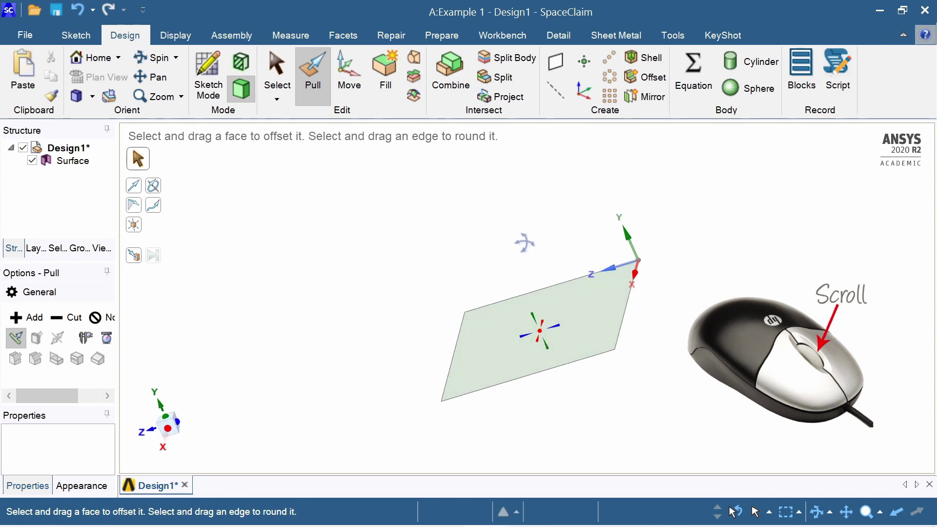
{"action": "left_click", "coordinate": [529, 324]}
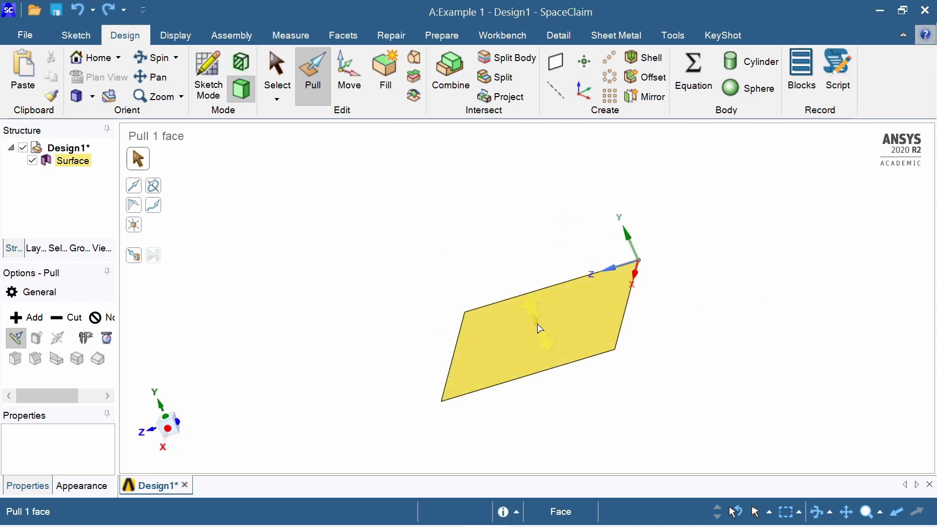
{"action": "left_click_drag", "start_coordinate": [540, 328], "coordinate": [481, 222]}
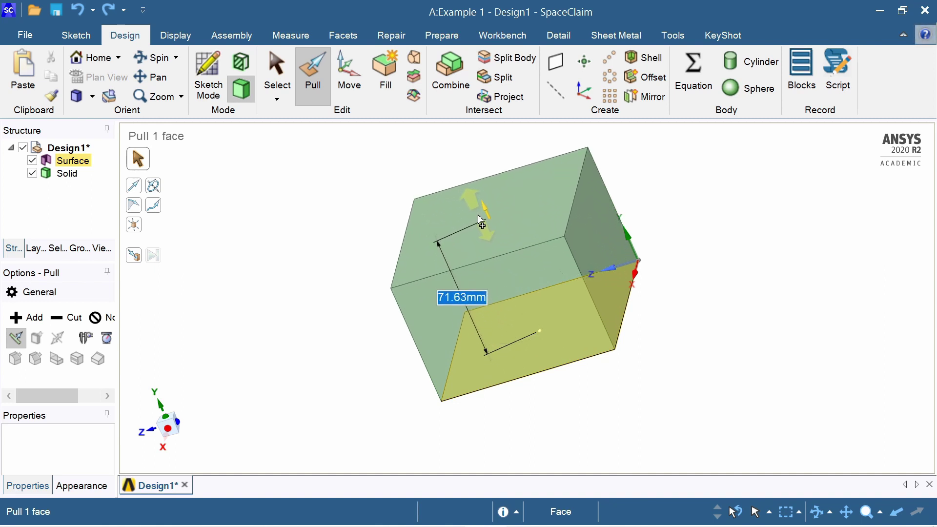
{"action": "type", "text": "1"}
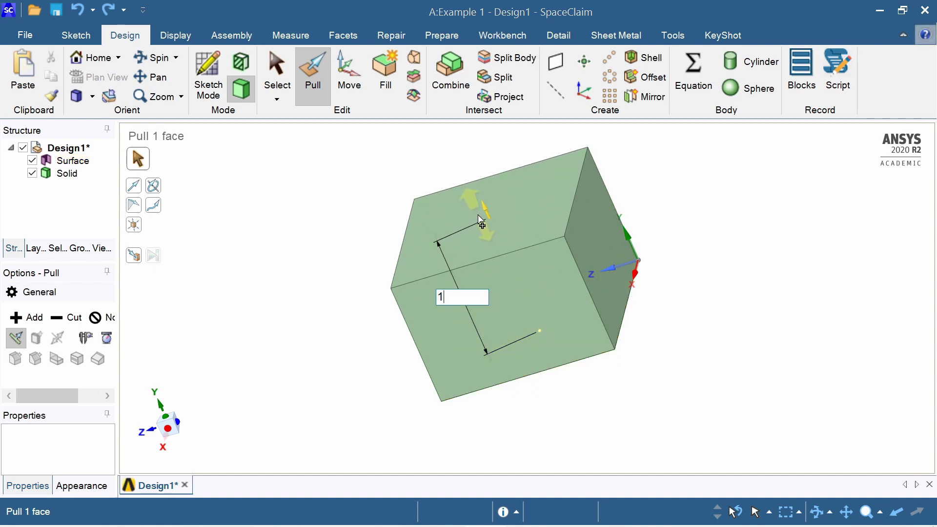
{"action": "type", "text": "000"}
{"action": "key", "text": "Return"}
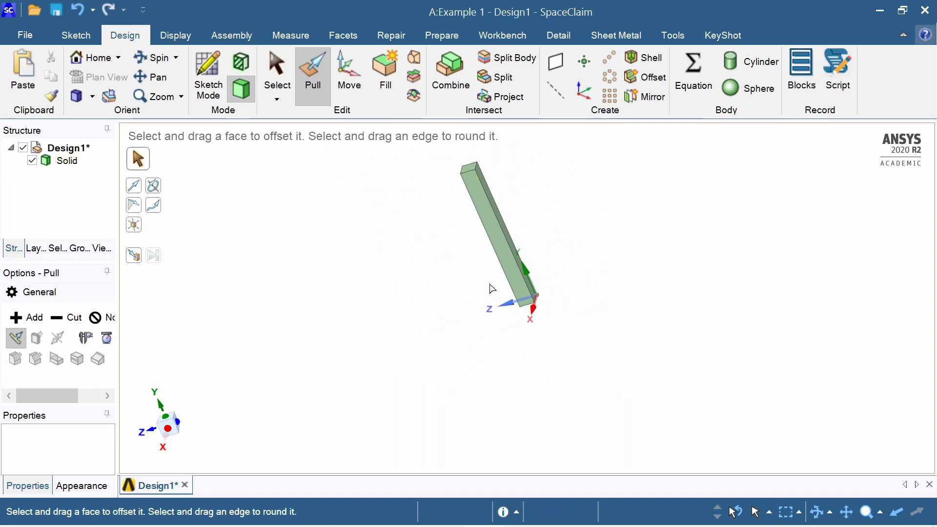
- Pull the column's top face upward by about 115 mm, and undo that pull
{"action": "mouse_move", "coordinate": [492, 289]}
{"action": "middle_mouse_down", "text": "shift"}
{"action": "mouse_move", "coordinate": [504, 366]}
{"action": "mouse_move", "coordinate": [486, 299]}
{"action": "mouse_move", "coordinate": [493, 283]}
{"action": "middle_mouse_up", "text": "shift"}
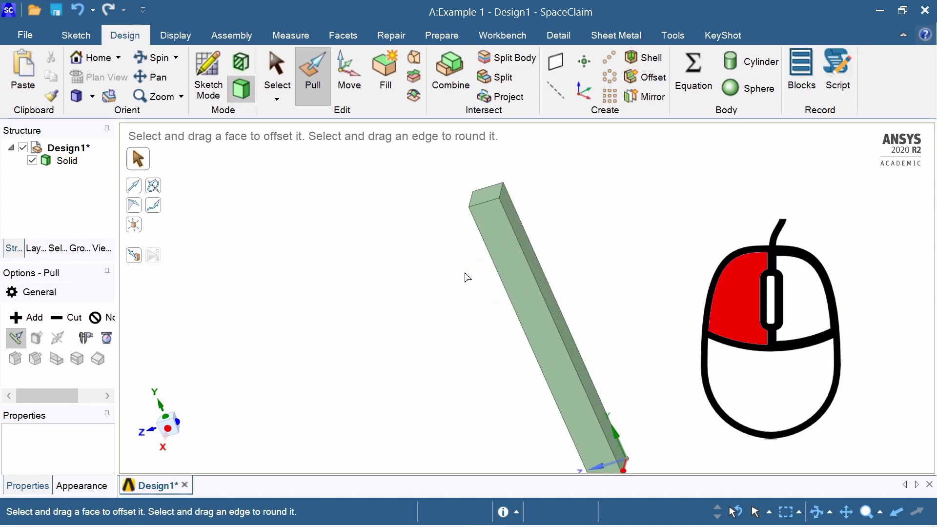
{"action": "left_click", "coordinate": [484, 199]}
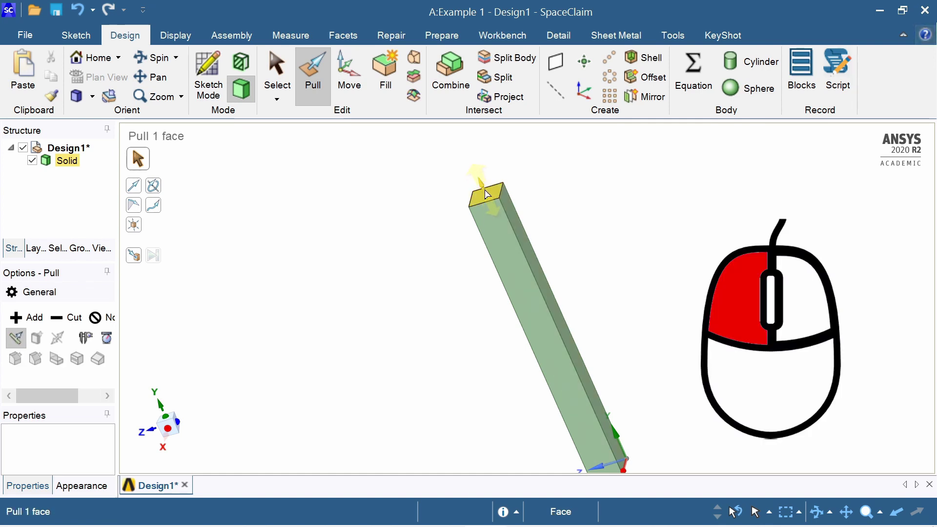
{"action": "left_click_drag", "start_coordinate": [487, 194], "coordinate": [470, 166]}
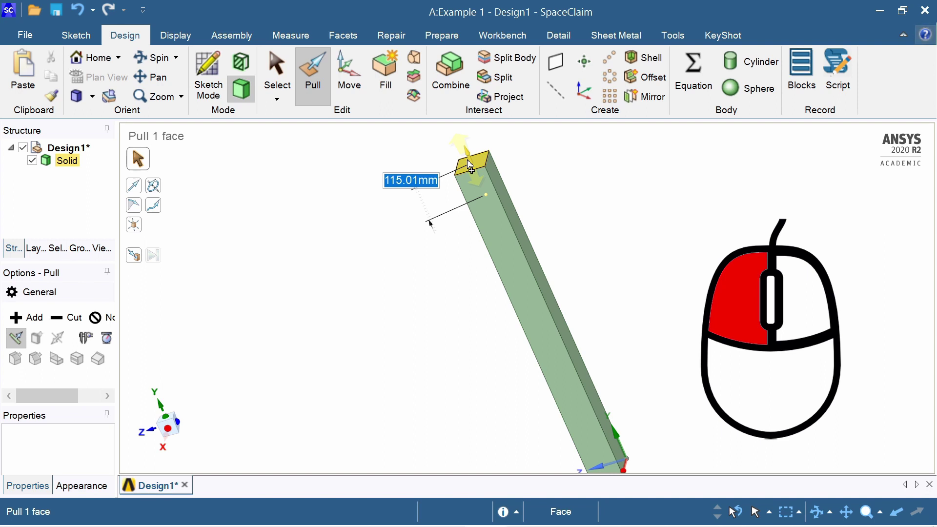
{"action": "key", "text": "ctrl+z"}
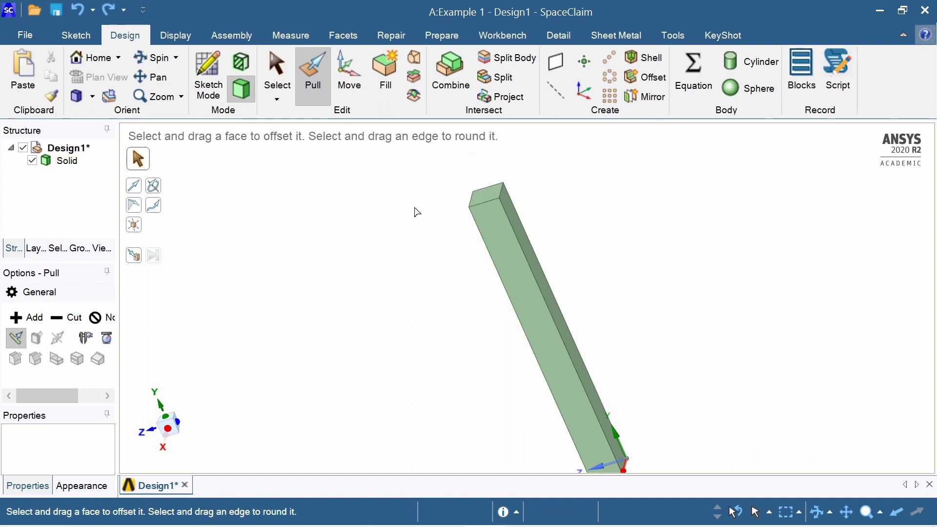
- Start a new sketch on the column's positive X side face and view it in plan view
{"action": "scroll", "coordinate": [399, 209], "scroll_direction": "down", "scroll_amount": 3}
{"action": "scroll", "coordinate": [460, 352], "scroll_direction": "up", "scroll_amount": 3}
{"action": "scroll", "coordinate": [508, 369], "scroll_direction": "down", "scroll_amount": 2}
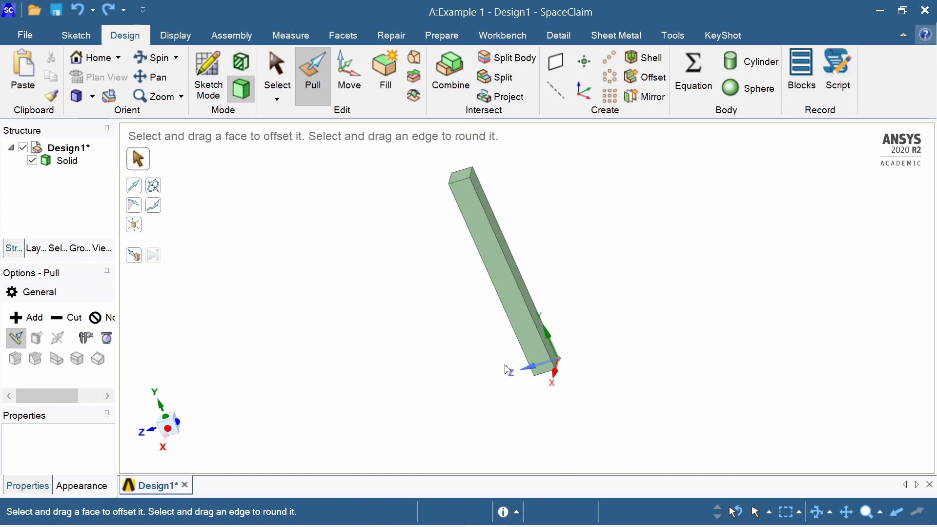
{"action": "left_click", "coordinate": [476, 202]}
{"action": "left_click", "coordinate": [209, 70]}
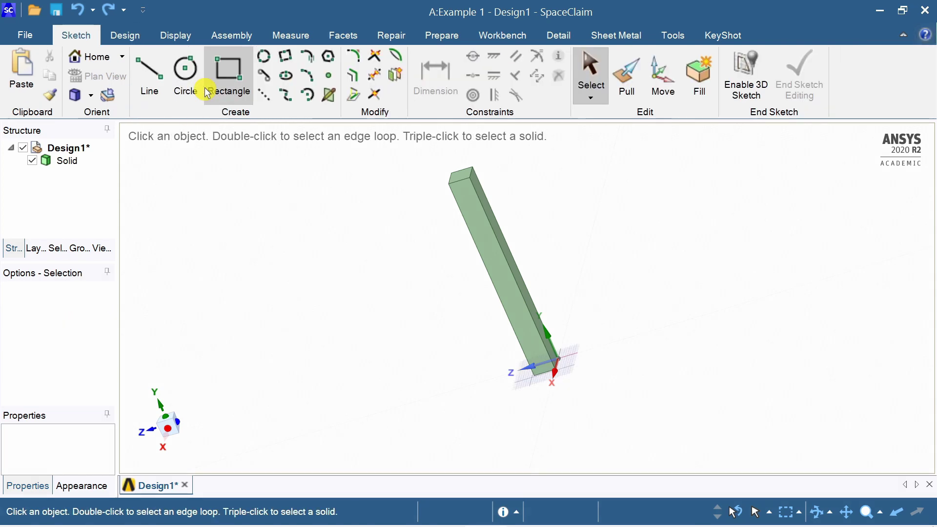
{"action": "left_click", "coordinate": [462, 194]}
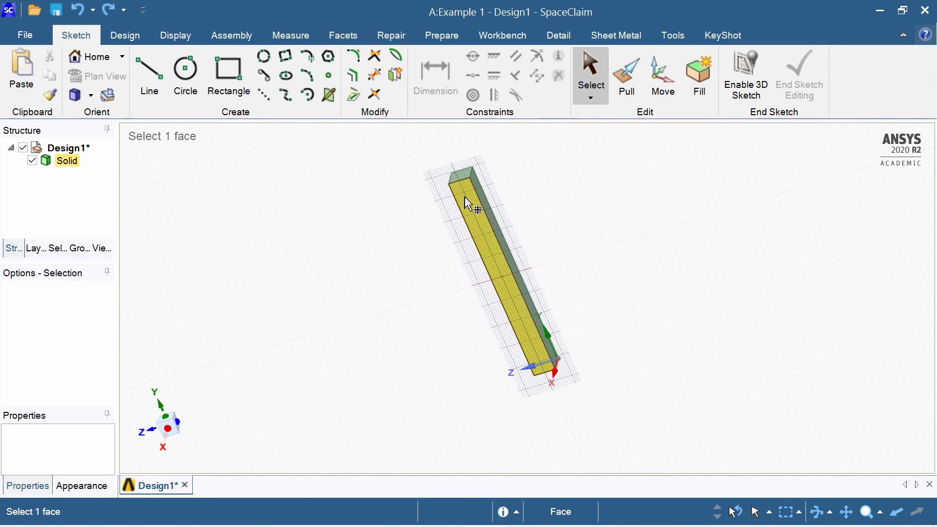
{"action": "left_click", "coordinate": [467, 201]}
{"action": "left_click", "coordinate": [577, 459]}
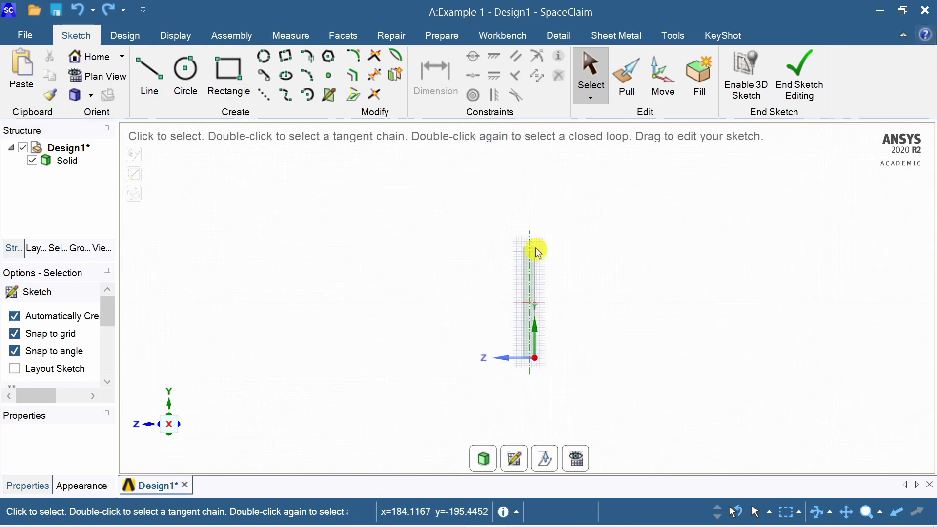
- Draw a horizontal line across the full width of the face, about 80 mm below its top edge
{"action": "scroll", "coordinate": [496, 307], "scroll_direction": "up", "scroll_amount": 5}
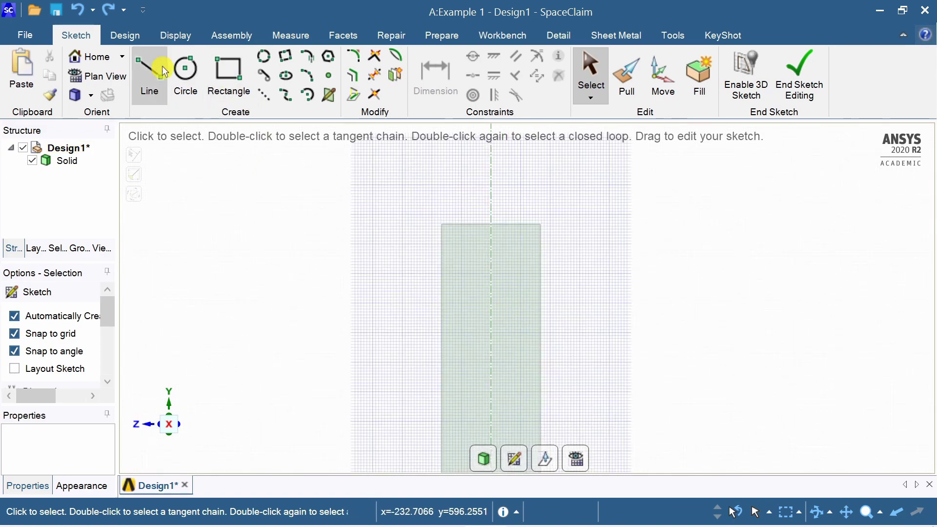
{"action": "left_click", "coordinate": [150, 76]}
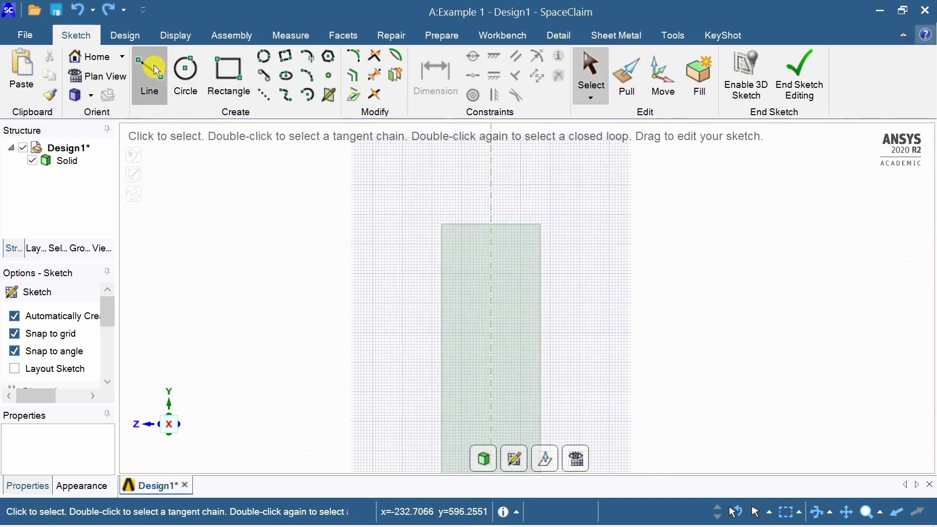
{"action": "left_click", "coordinate": [441, 303]}
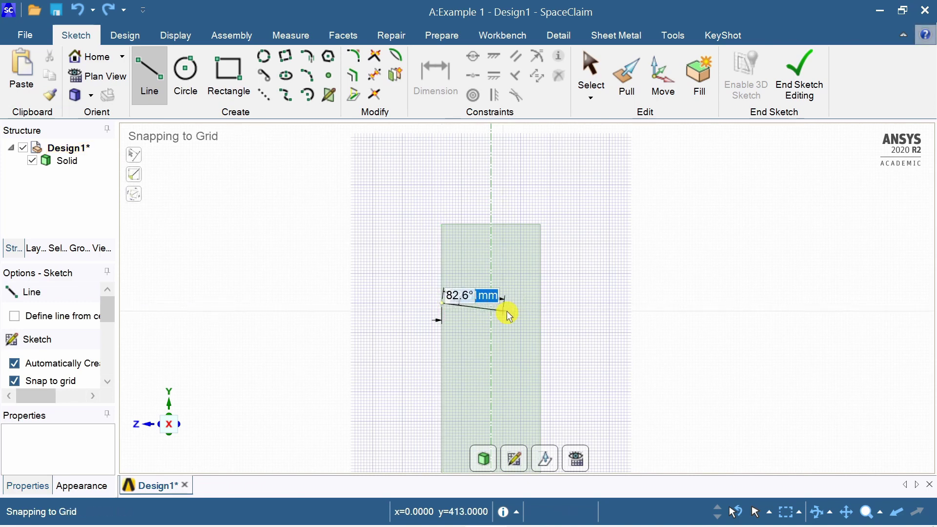
{"action": "left_click", "coordinate": [542, 304]}
{"action": "key", "text": "Escape"}
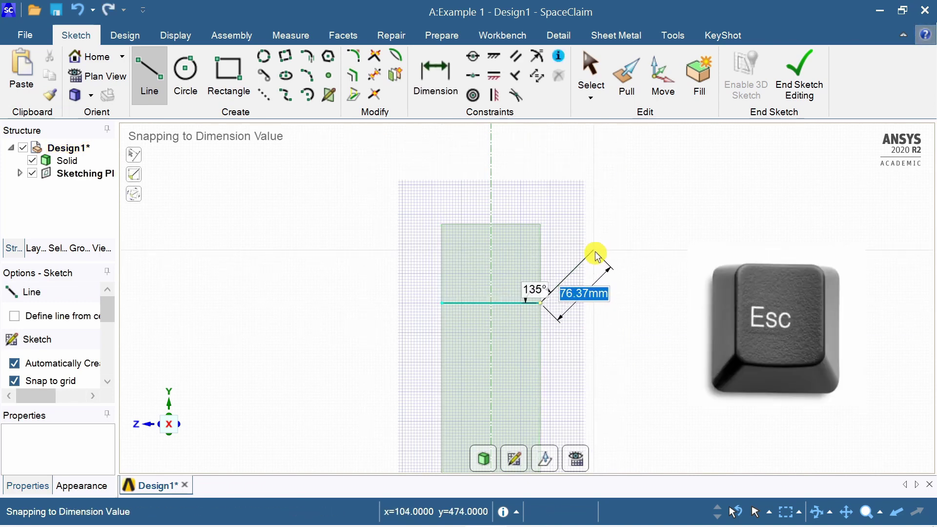
- Dimension the distance between the line and the face's top edge and set it to 100 mm
{"action": "left_click", "coordinate": [441, 95]}
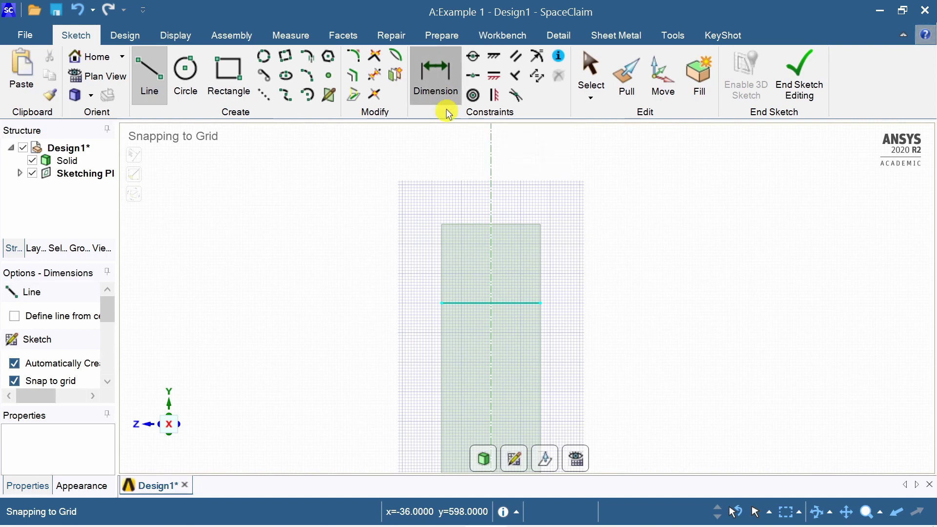
{"action": "left_click", "coordinate": [517, 302]}
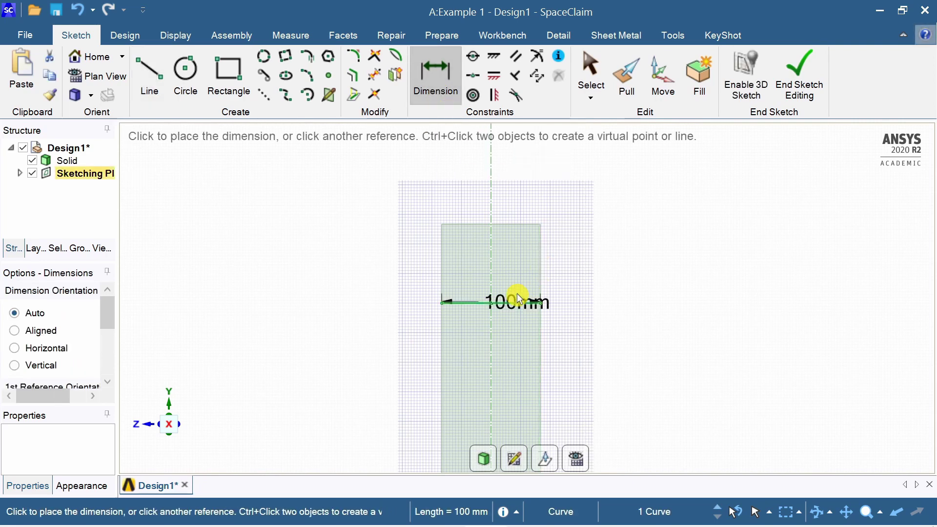
{"action": "left_click", "coordinate": [511, 222]}
{"action": "left_click", "coordinate": [600, 264]}
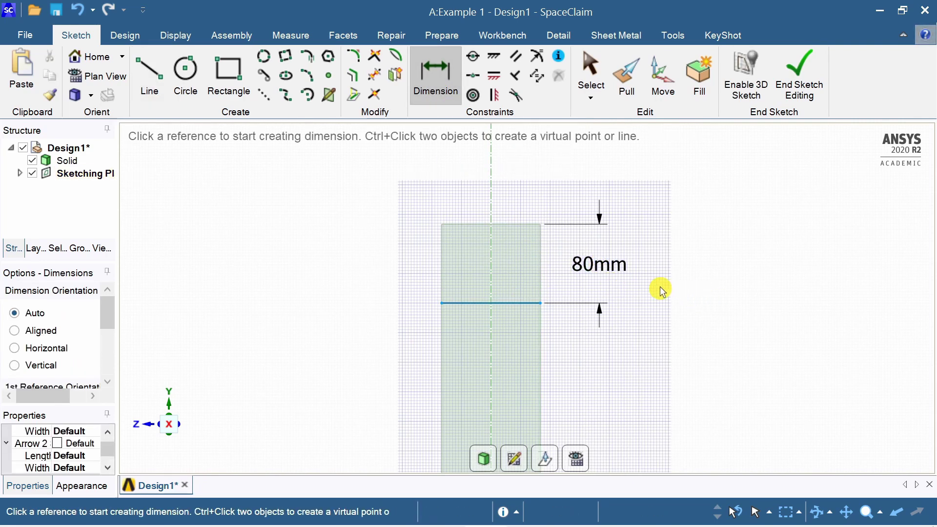
{"action": "double_click", "coordinate": [619, 271]}
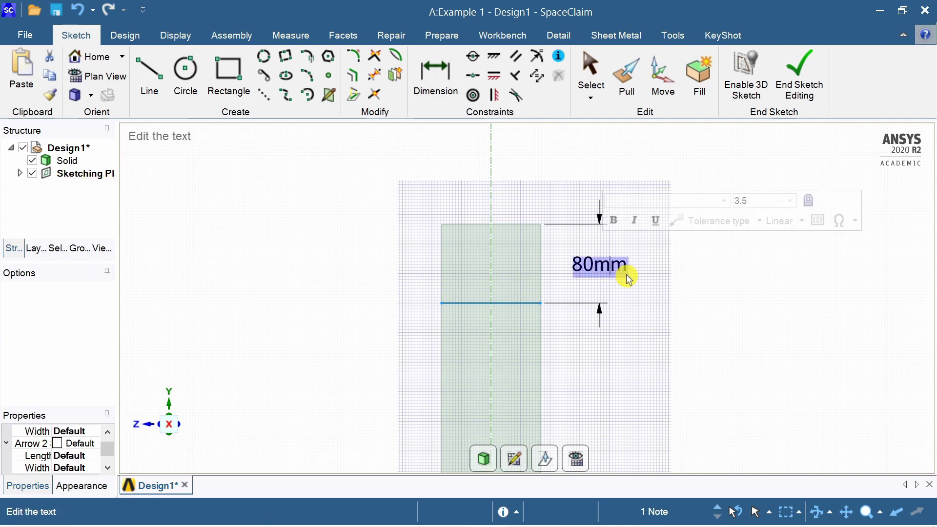
{"action": "type", "text": "100"}
{"action": "key", "text": "Return"}
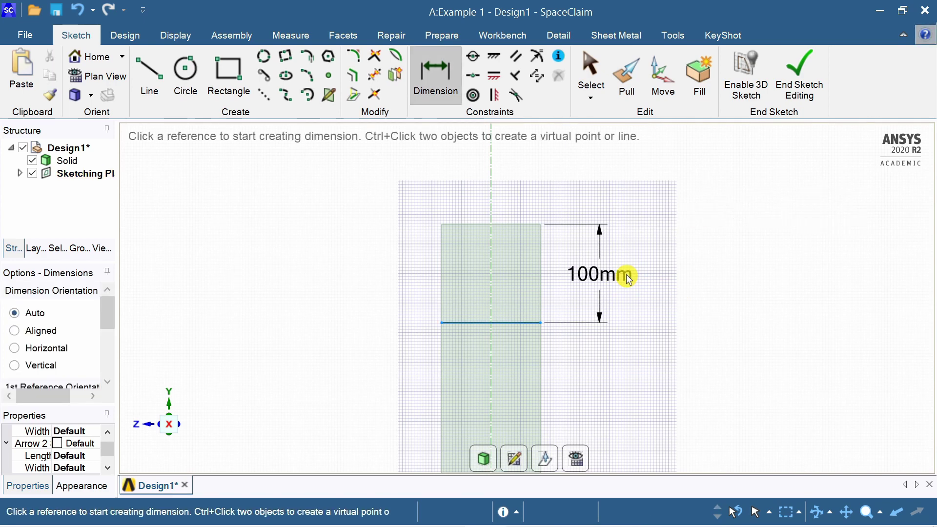
- End the sketch to split the side face along the line, and check the upper and lower faces by selecting each
{"action": "left_click", "coordinate": [808, 92]}
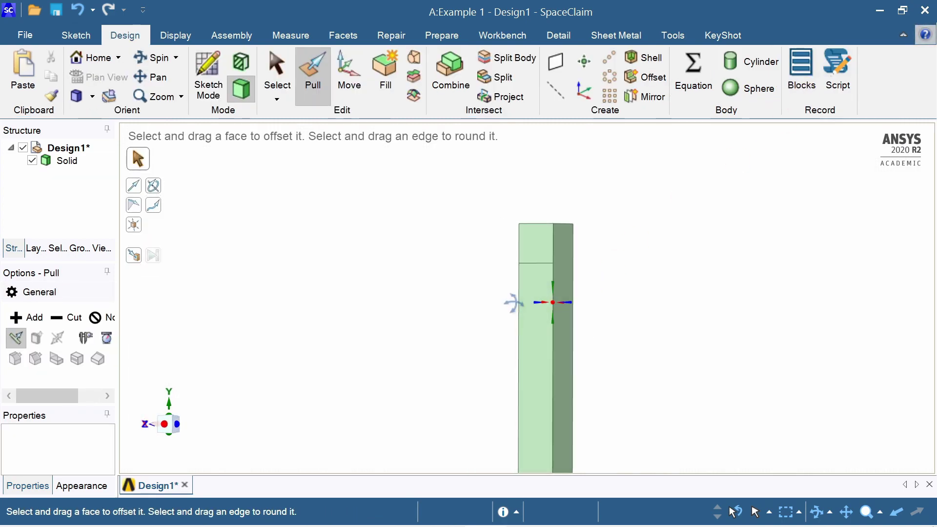
{"action": "left_click", "coordinate": [508, 240]}
{"action": "left_click", "coordinate": [448, 183]}
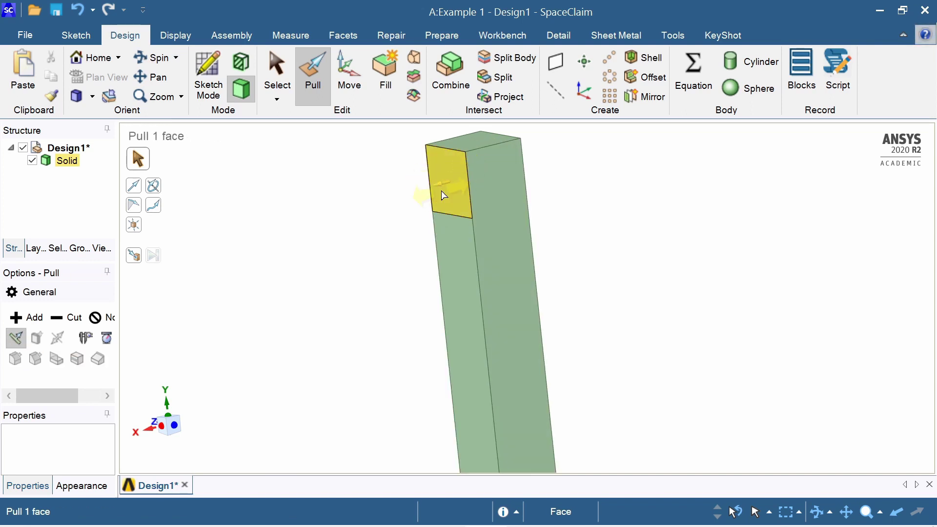
{"action": "scroll", "coordinate": [451, 189], "scroll_direction": "down", "scroll_amount": 3}
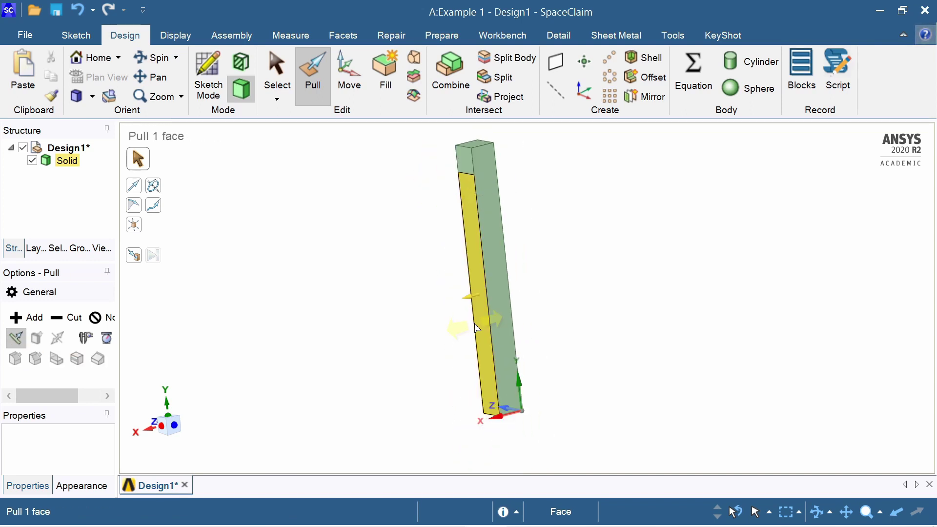
{"action": "left_click", "coordinate": [419, 255]}
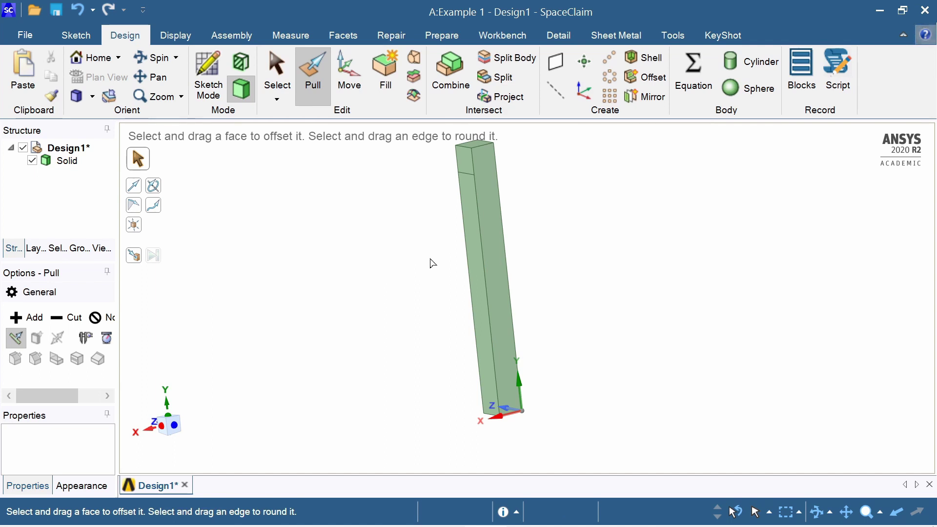
- Switch from SpaceClaim to the Workbench project, open the Example 1 model in Mechanical and inspect the imported column
{"action": "left_click", "coordinate": [881, 21]}
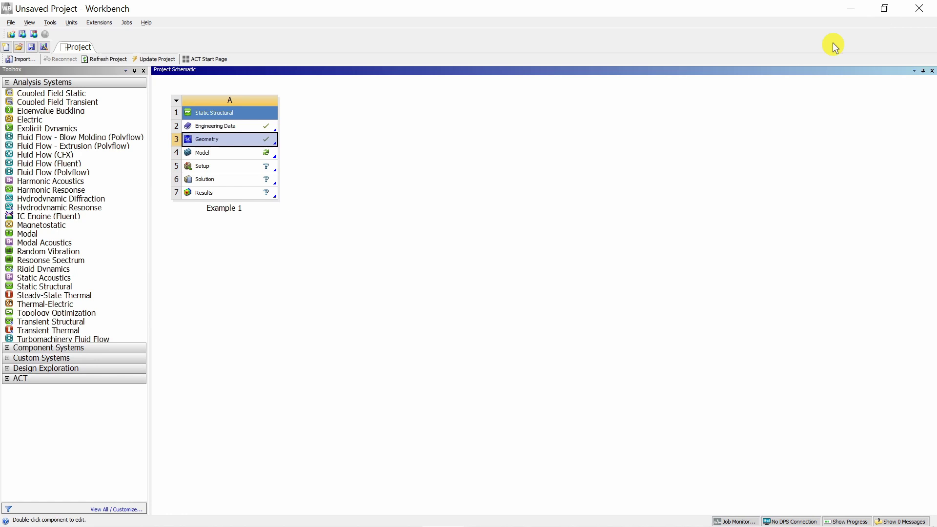
{"action": "double_click", "coordinate": [207, 153]}
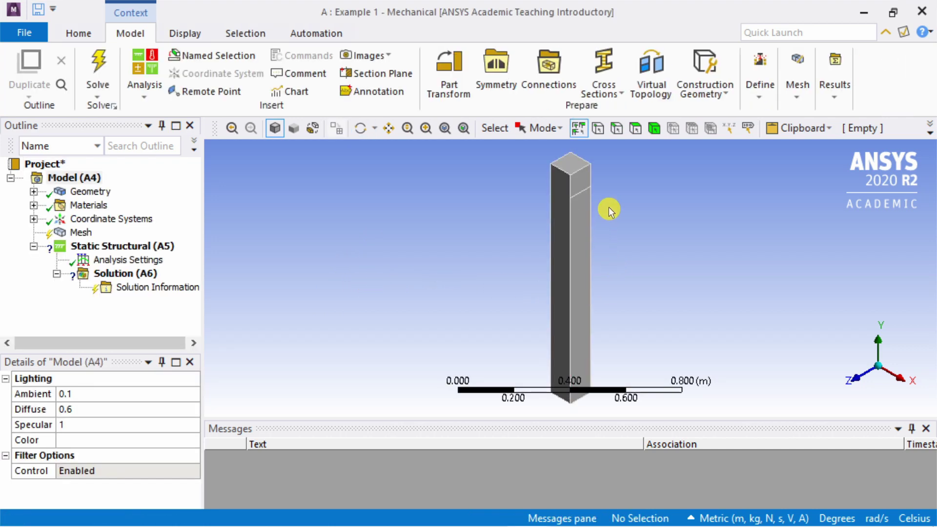
{"action": "middle_click_drag", "start_coordinate": [607, 271], "coordinate": [488, 303]}
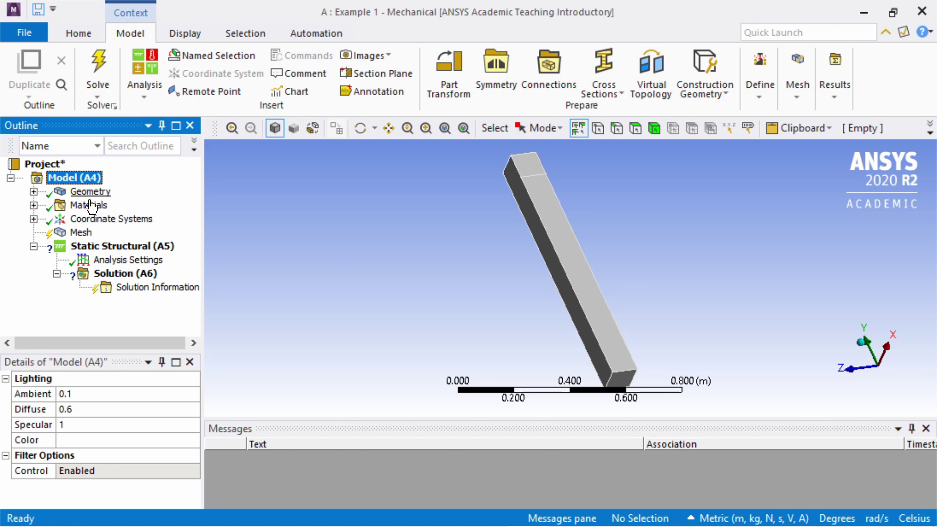
- Select the column's solid body under Geometry and look through its definition and material properties
{"action": "left_click", "coordinate": [33, 191]}
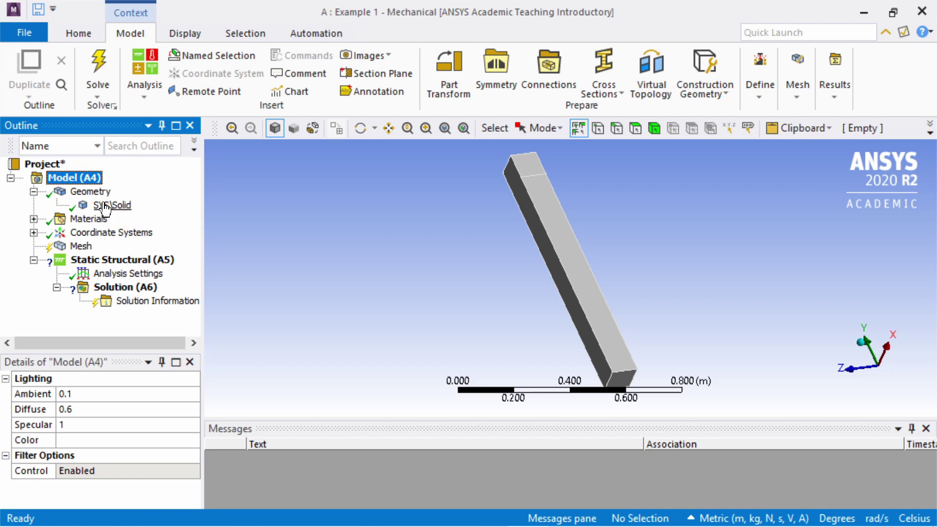
{"action": "left_click", "coordinate": [105, 205]}
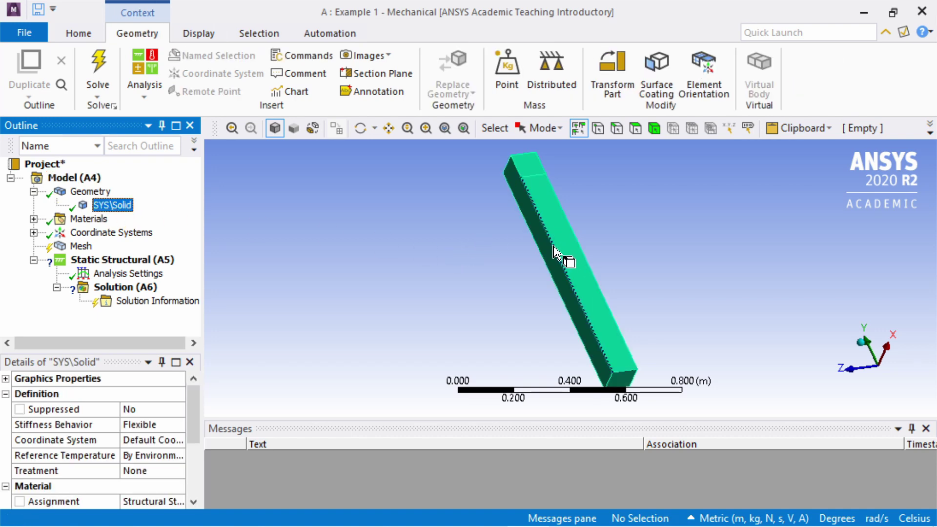
{"action": "left_click", "coordinate": [464, 201]}
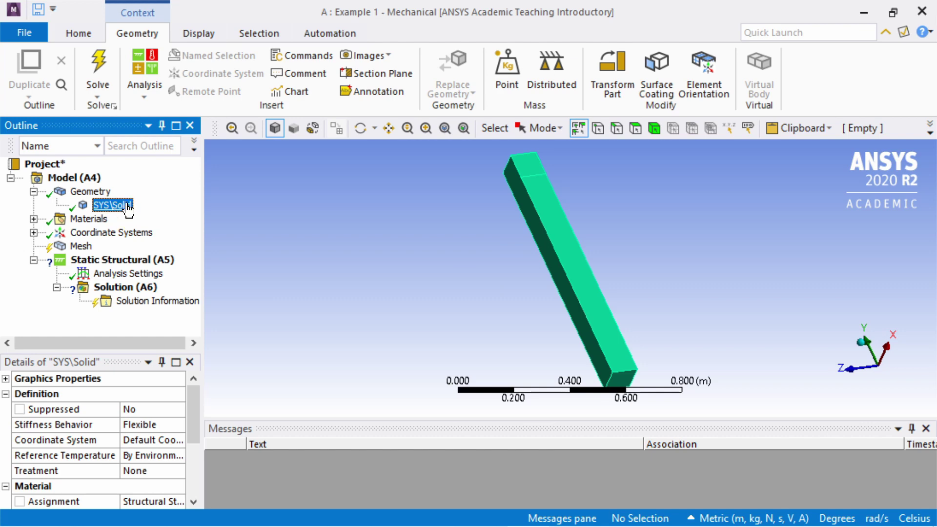
{"action": "left_click", "coordinate": [463, 247]}
{"action": "left_click", "coordinate": [452, 283]}
{"action": "left_click", "coordinate": [130, 384]}
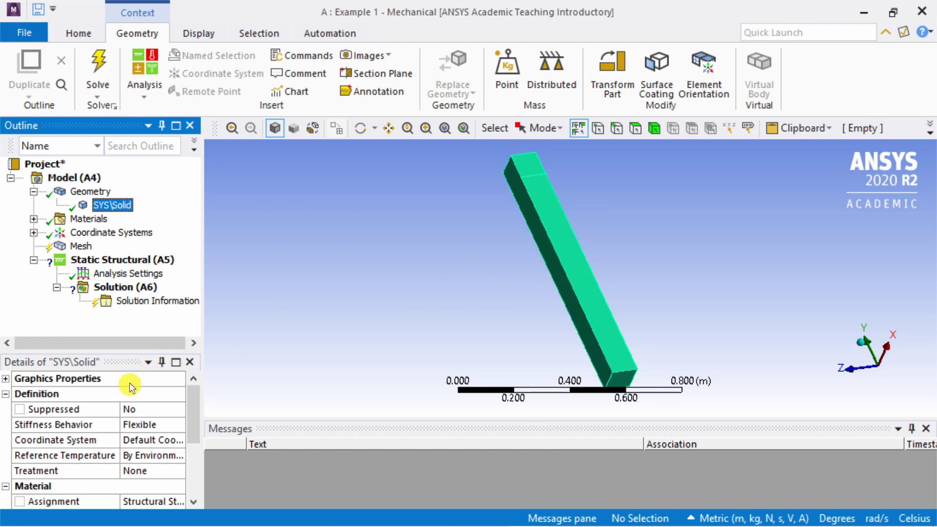
{"action": "left_click", "coordinate": [167, 456]}
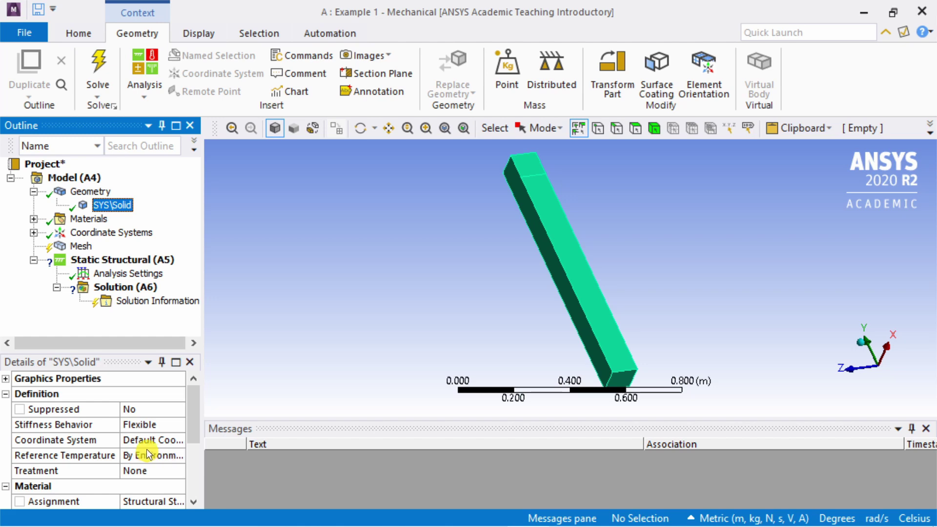
{"action": "scroll", "coordinate": [91, 429], "scroll_direction": "down", "scroll_amount": 1}
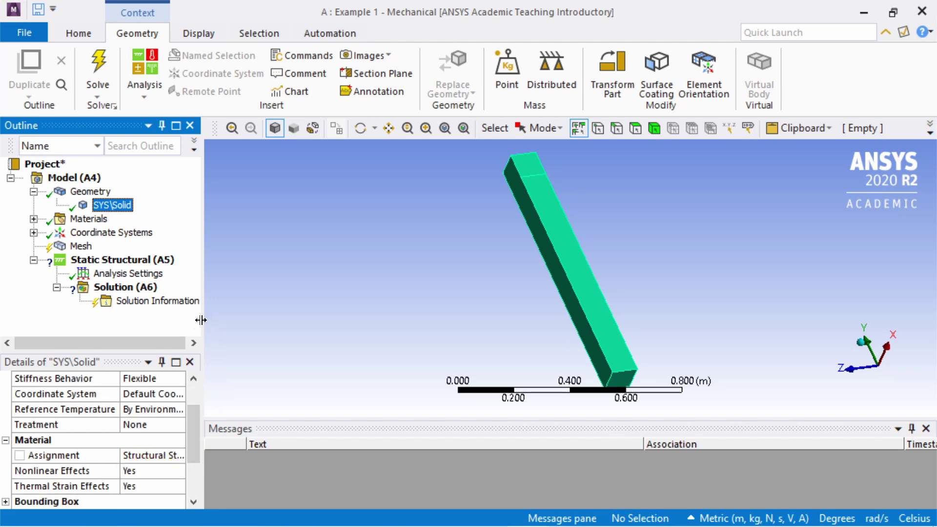
- Widen and heighten the details area so the solid's full property values, including the material assignment, are readable
{"action": "left_click_drag", "start_coordinate": [200, 321], "coordinate": [302, 327]}
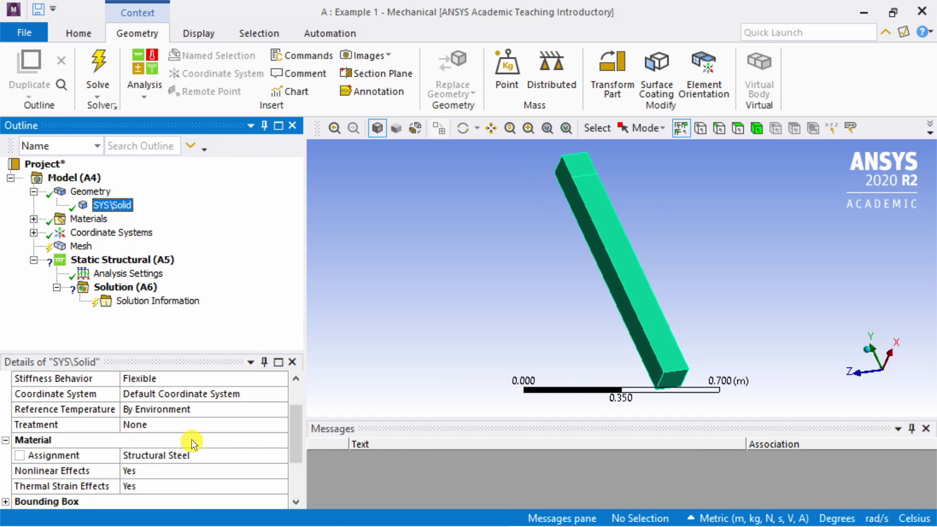
{"action": "scroll", "coordinate": [191, 439], "scroll_direction": "down", "scroll_amount": 1}
{"action": "scroll", "coordinate": [191, 439], "scroll_direction": "up", "scroll_amount": 2}
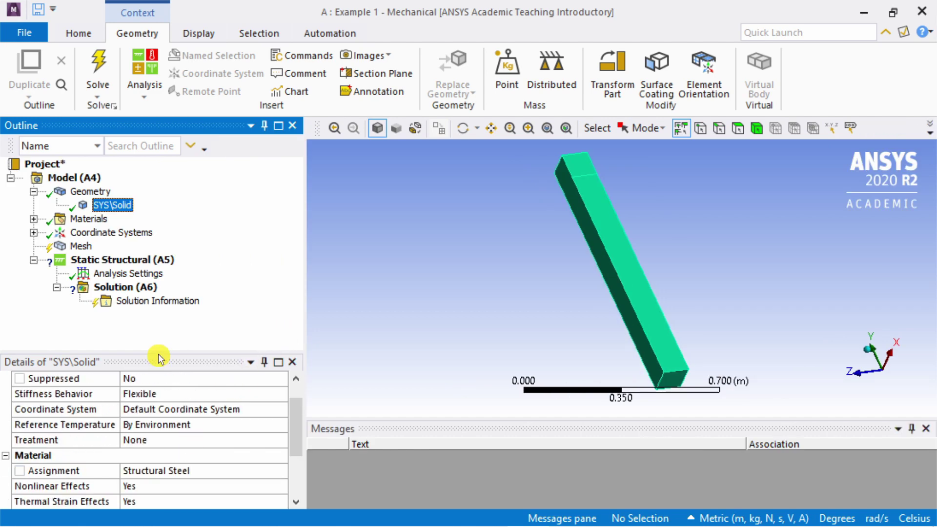
{"action": "left_click_drag", "start_coordinate": [158, 319], "coordinate": [157, 319]}
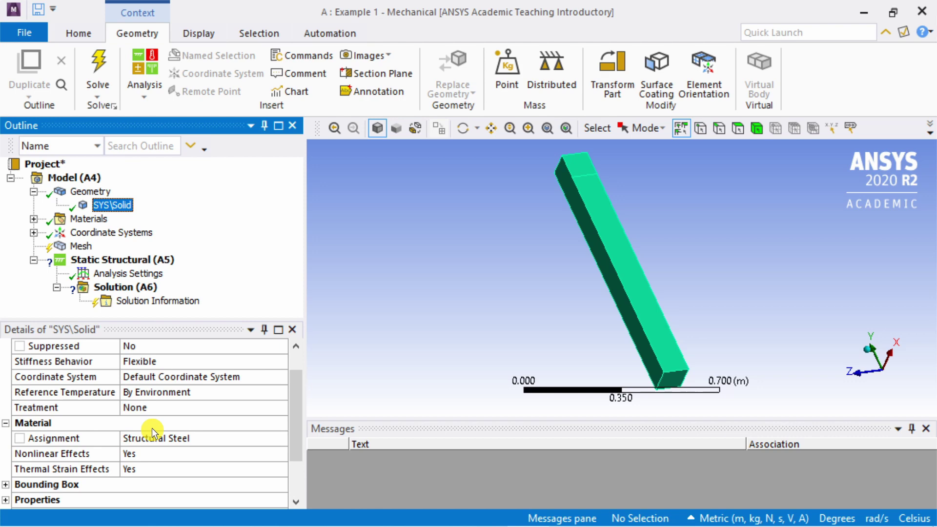
{"action": "scroll", "coordinate": [152, 432], "scroll_direction": "up", "scroll_amount": 1}
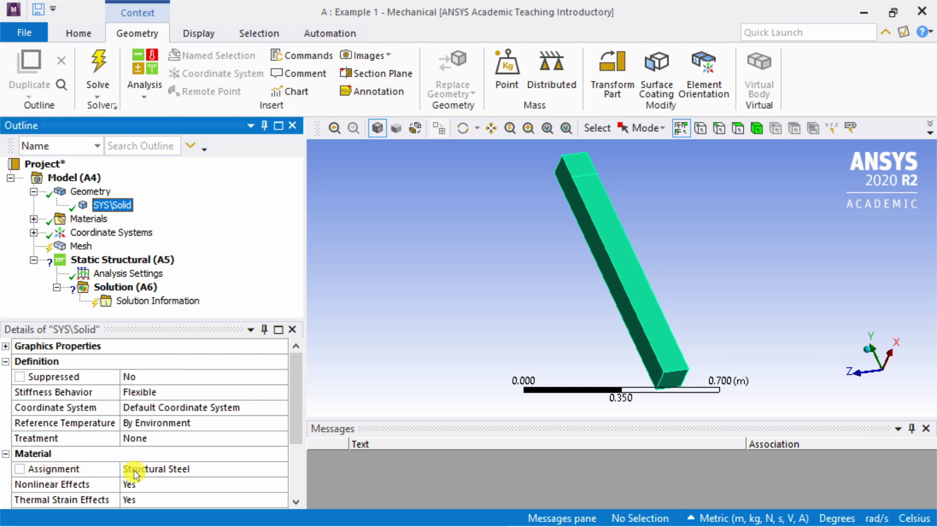
- Assign Wood as the material of the column's solid body
{"action": "left_click", "coordinate": [170, 469]}
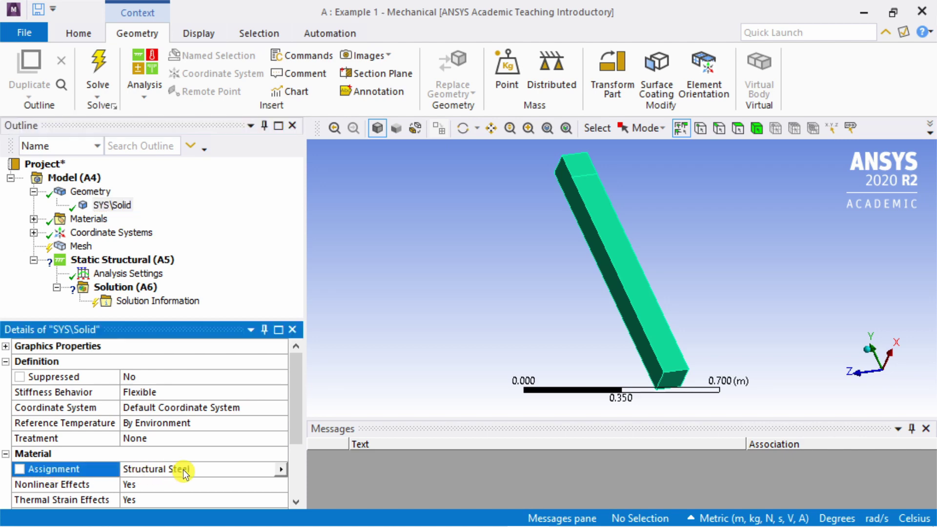
{"action": "left_click", "coordinate": [280, 470]}
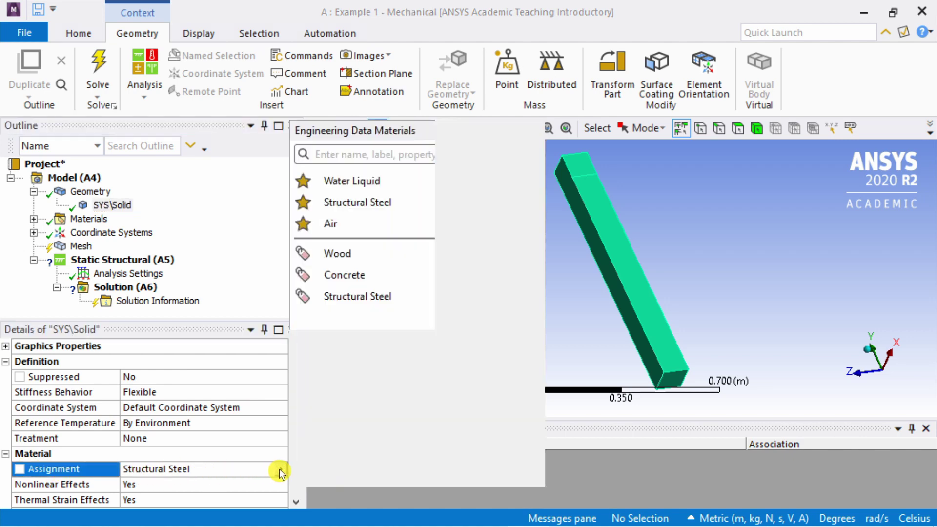
{"action": "left_click", "coordinate": [339, 254]}
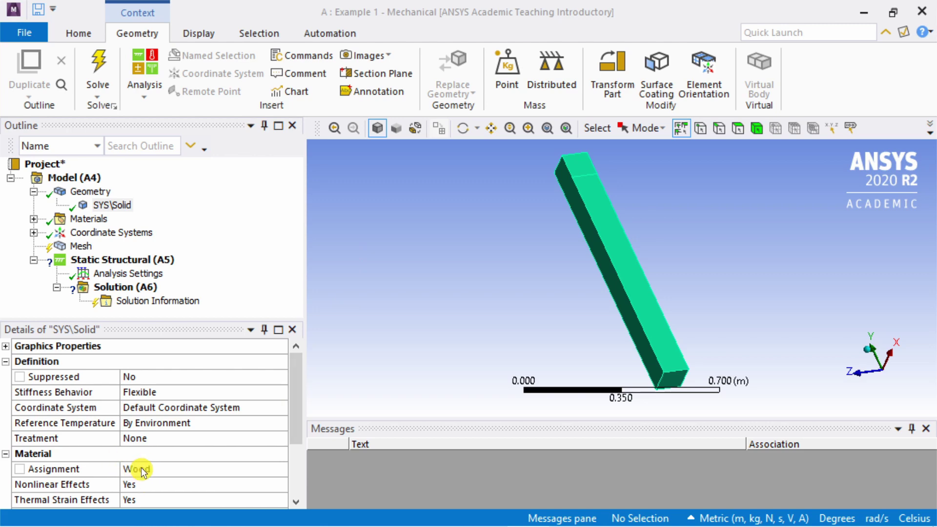
- Collapse the Geometry branch and check which materials are listed under Materials in the outline
{"action": "double_click", "coordinate": [35, 192]}
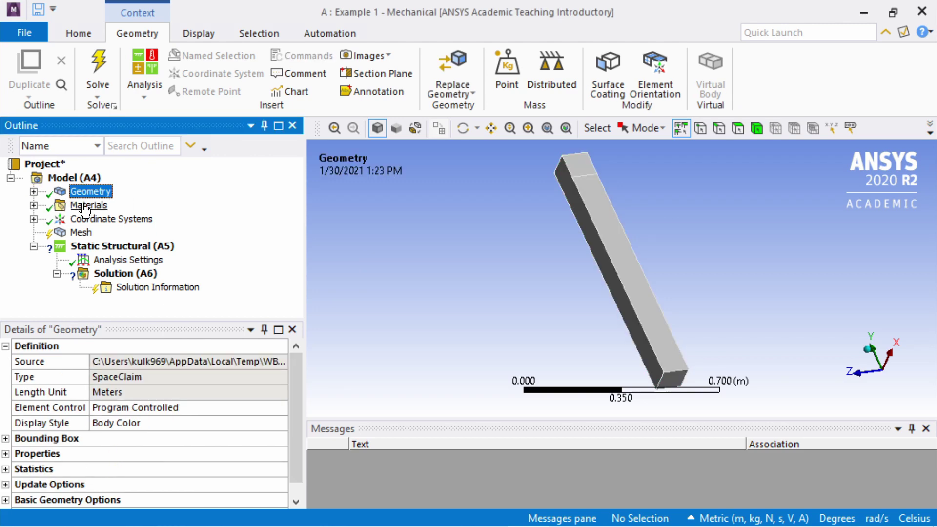
{"action": "left_click", "coordinate": [41, 211]}
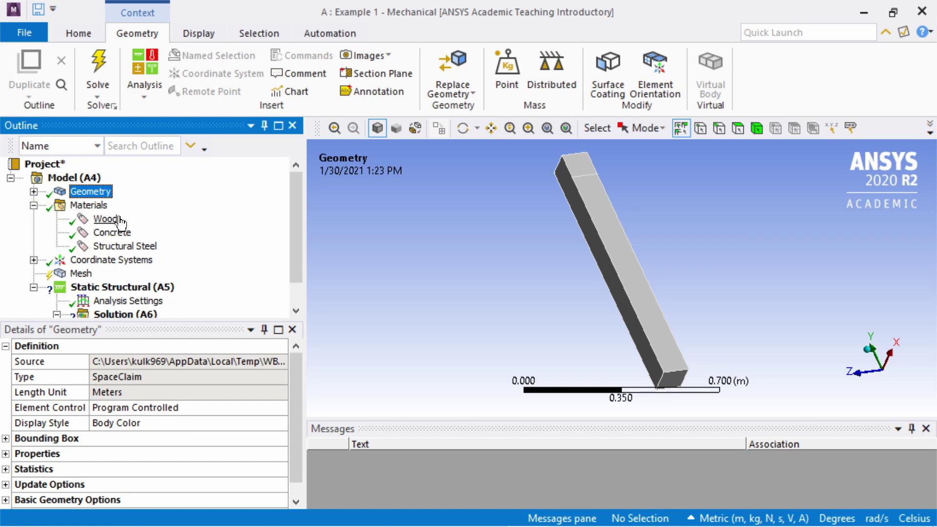
{"action": "left_click", "coordinate": [34, 206]}
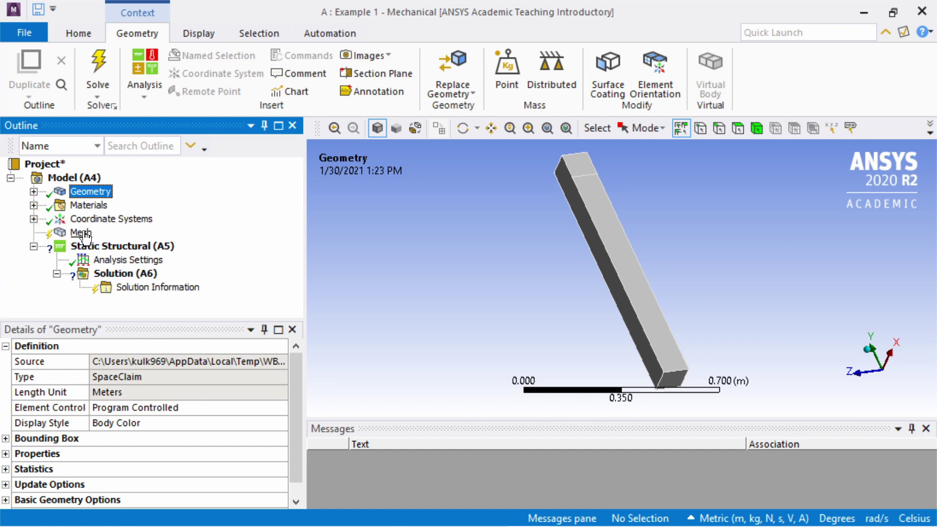
- Generate a mesh of the column with the default mesh settings
{"action": "left_click", "coordinate": [81, 233]}
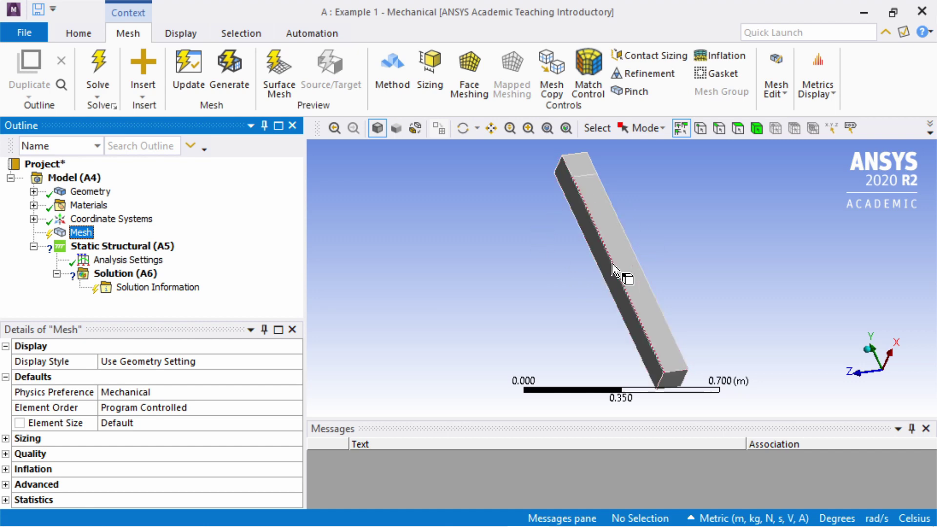
{"action": "left_click", "coordinate": [571, 278]}
{"action": "left_click", "coordinate": [589, 282]}
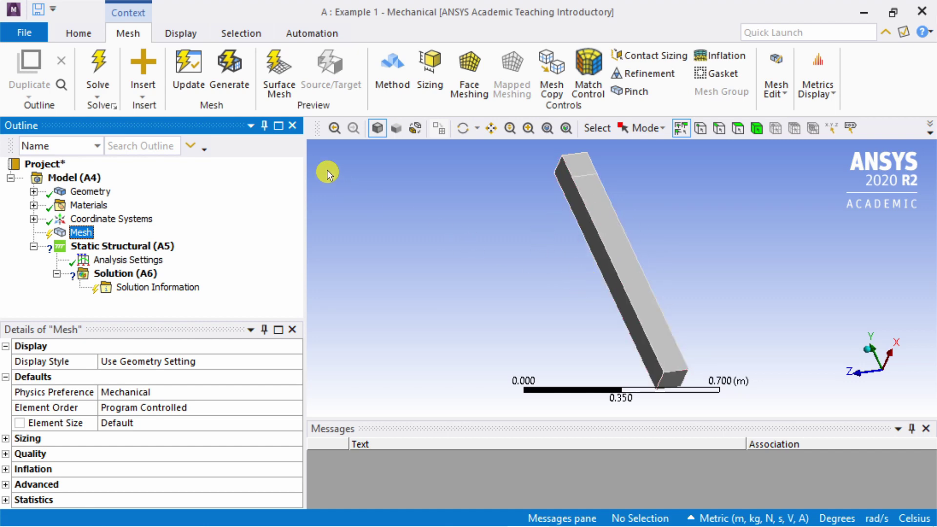
{"action": "left_click", "coordinate": [235, 86]}
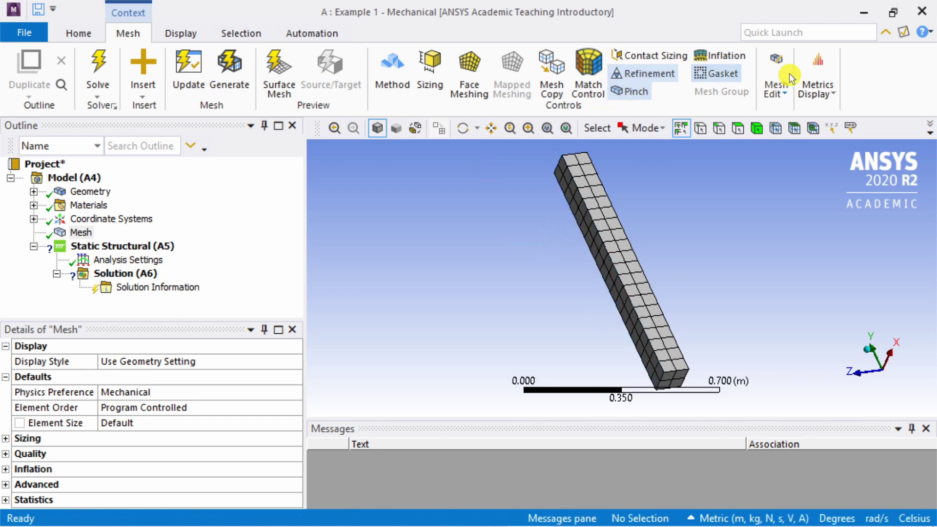
- Insert a Sizing control under the mesh and select the whole column body for its geometry
{"action": "left_click", "coordinate": [434, 78]}
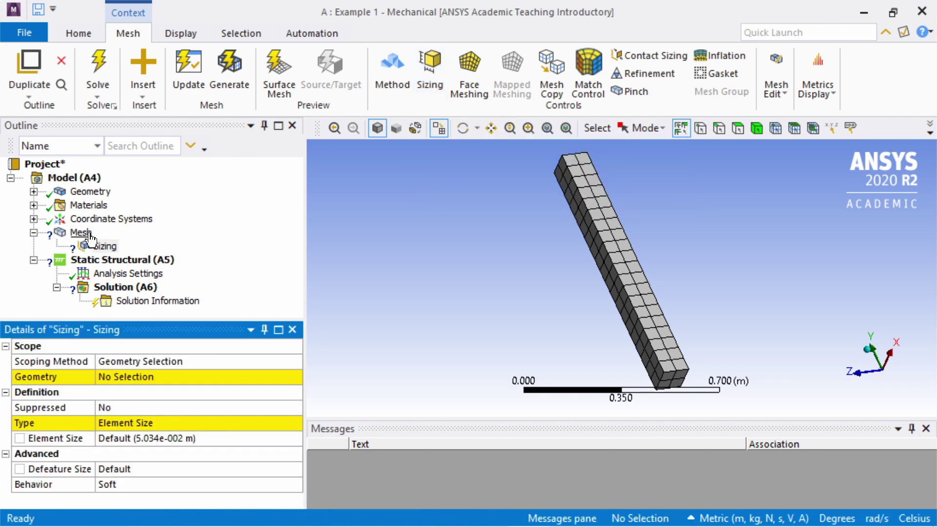
{"action": "left_click", "coordinate": [137, 377]}
{"action": "left_click", "coordinate": [128, 376]}
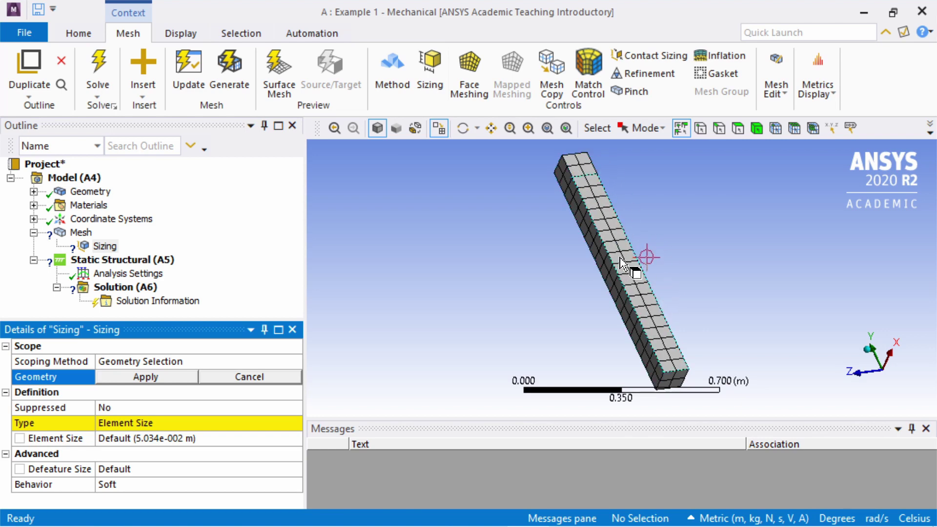
{"action": "left_click", "coordinate": [732, 205]}
{"action": "left_click", "coordinate": [757, 128]}
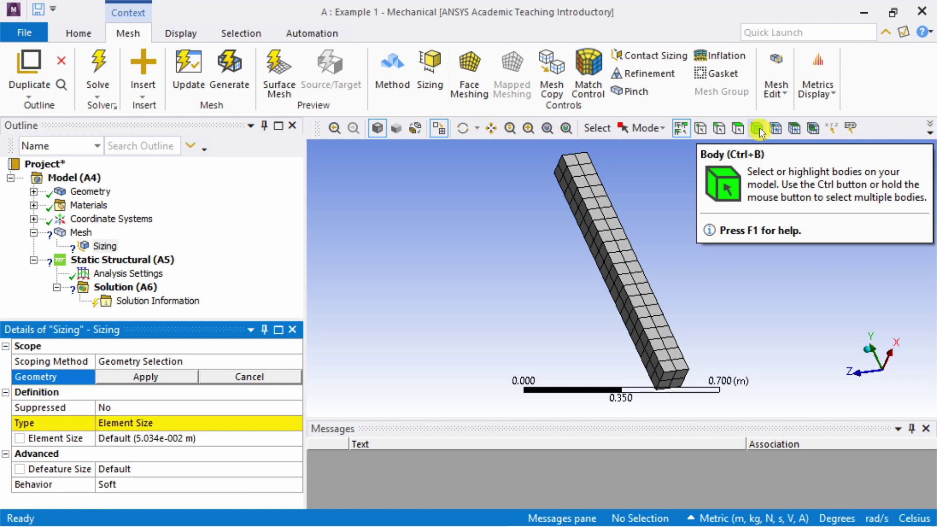
{"action": "left_click", "coordinate": [759, 128]}
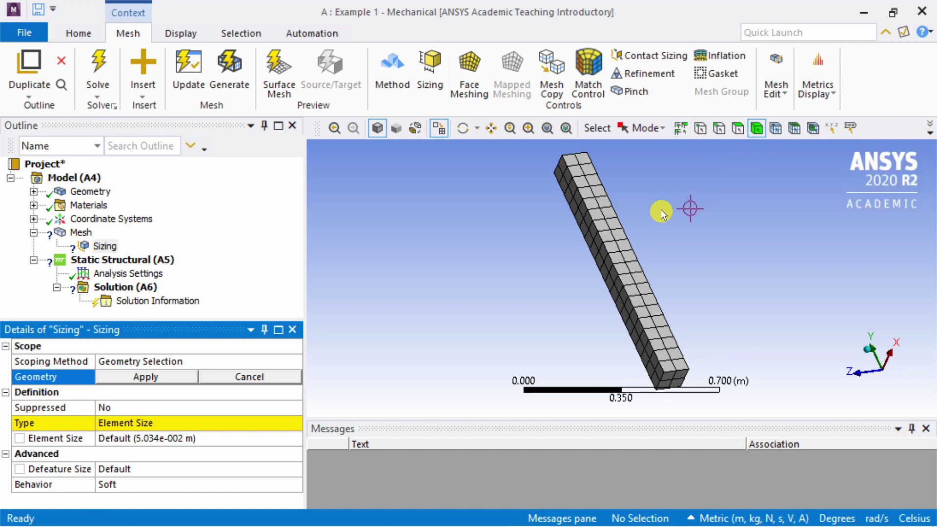
{"action": "left_click", "coordinate": [612, 240]}
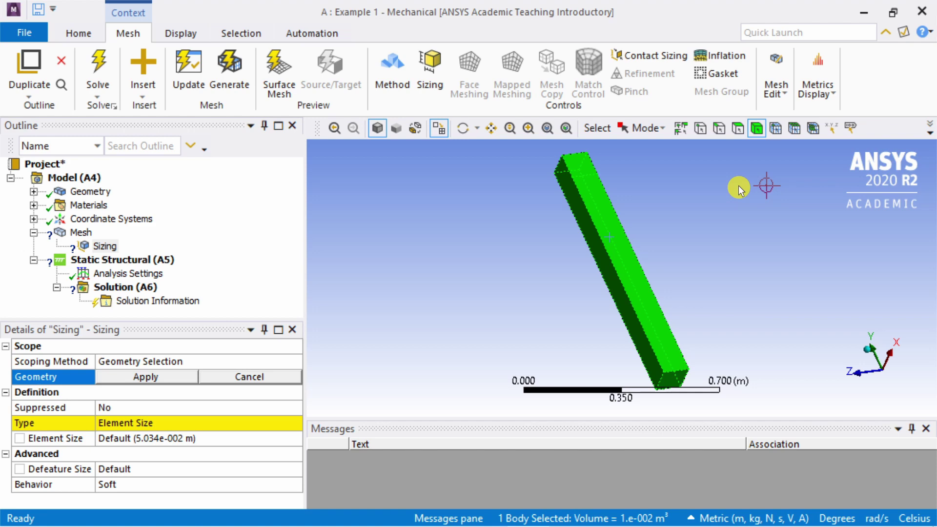
- Try selecting the lower side face instead, and apply the reselected whole body as the sizing control's geometry
{"action": "left_click", "coordinate": [738, 131]}
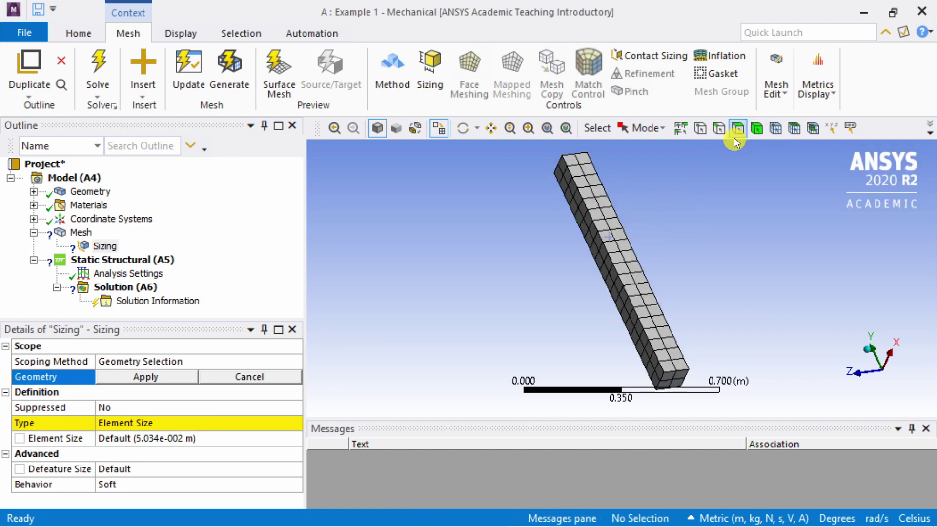
{"action": "left_click", "coordinate": [624, 238]}
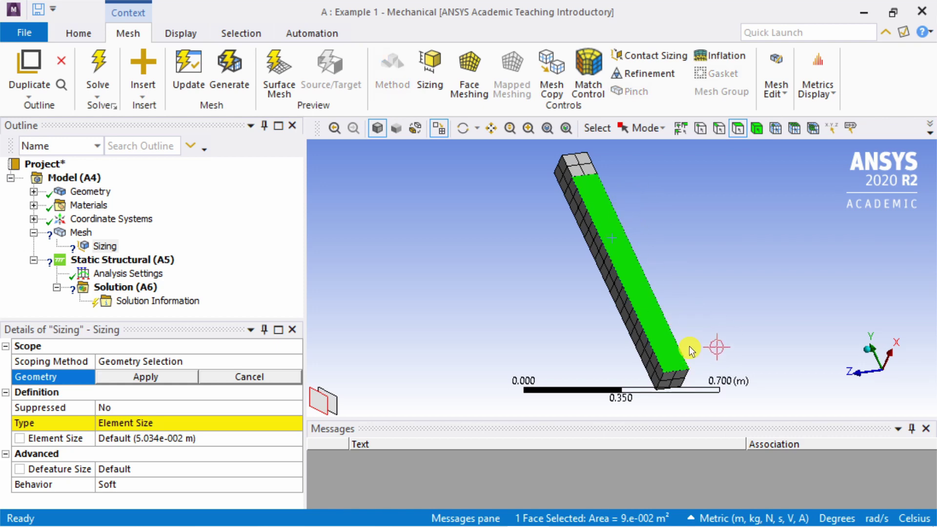
{"action": "left_click", "coordinate": [759, 130]}
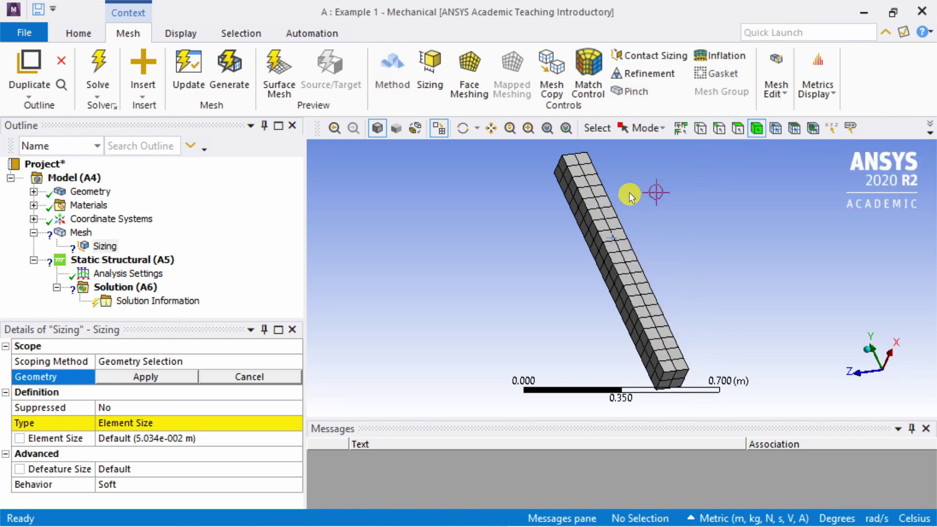
{"action": "left_click", "coordinate": [634, 214]}
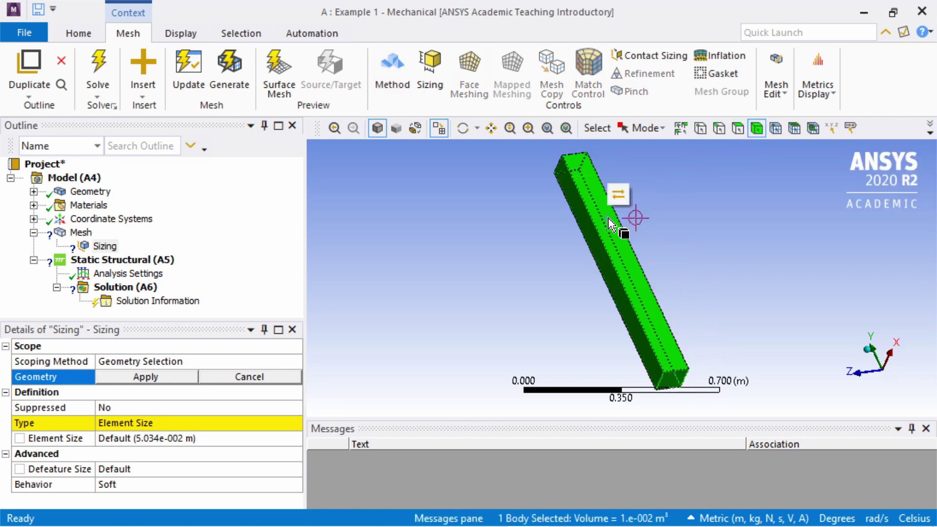
{"action": "left_click", "coordinate": [172, 377]}
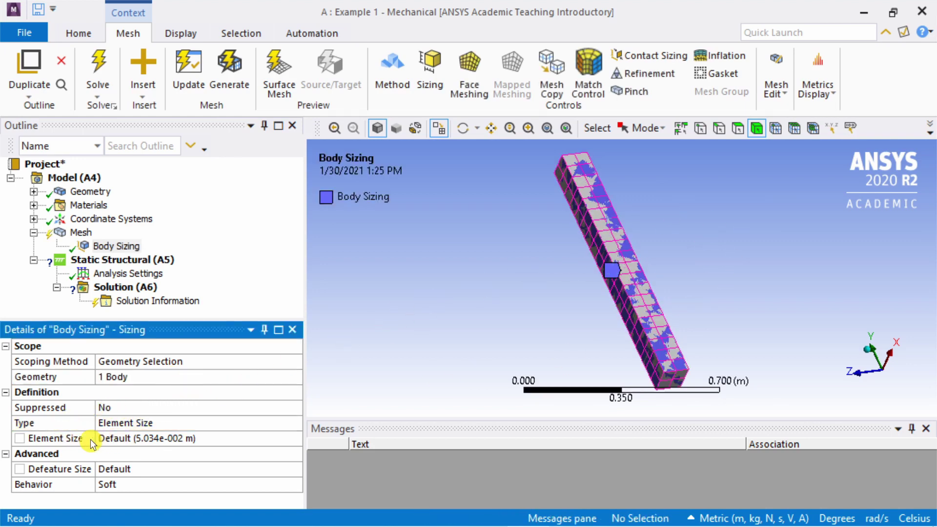
- Set the element size of the column's body sizing to 2.5e-2 m
{"action": "left_click", "coordinate": [138, 438]}
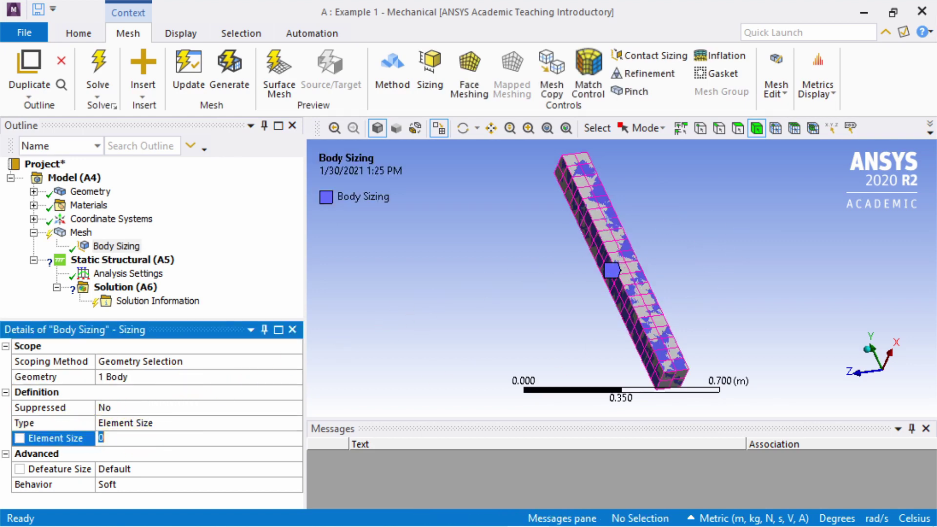
{"action": "left_click", "coordinate": [171, 428]}
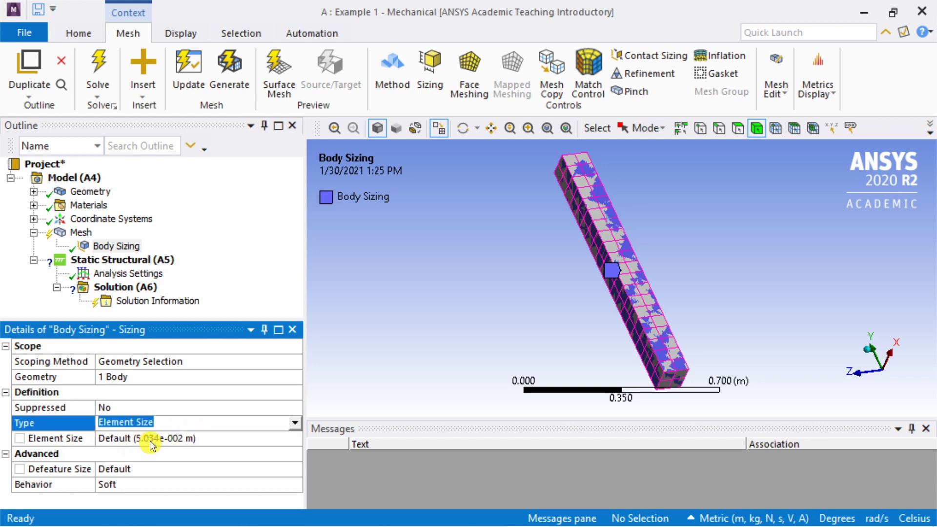
{"action": "left_click", "coordinate": [151, 439]}
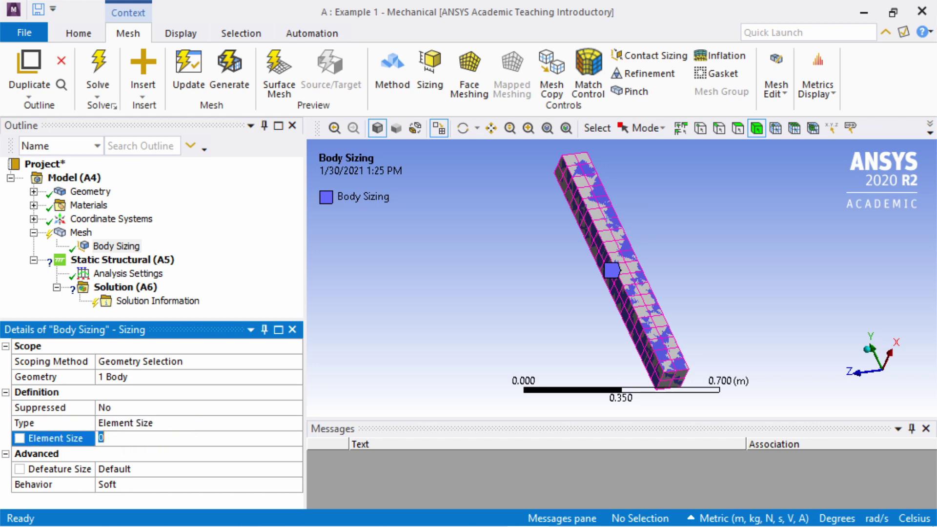
{"action": "left_click", "coordinate": [169, 424]}
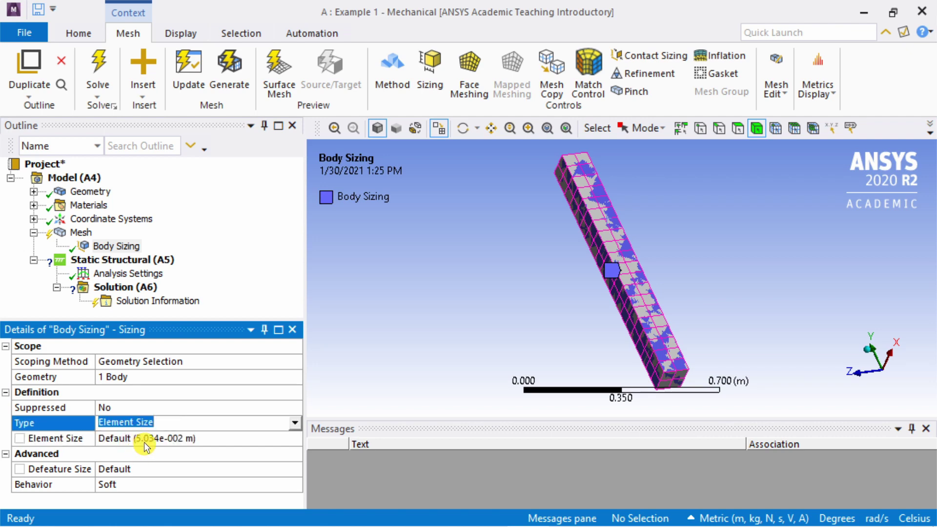
{"action": "left_click", "coordinate": [204, 439]}
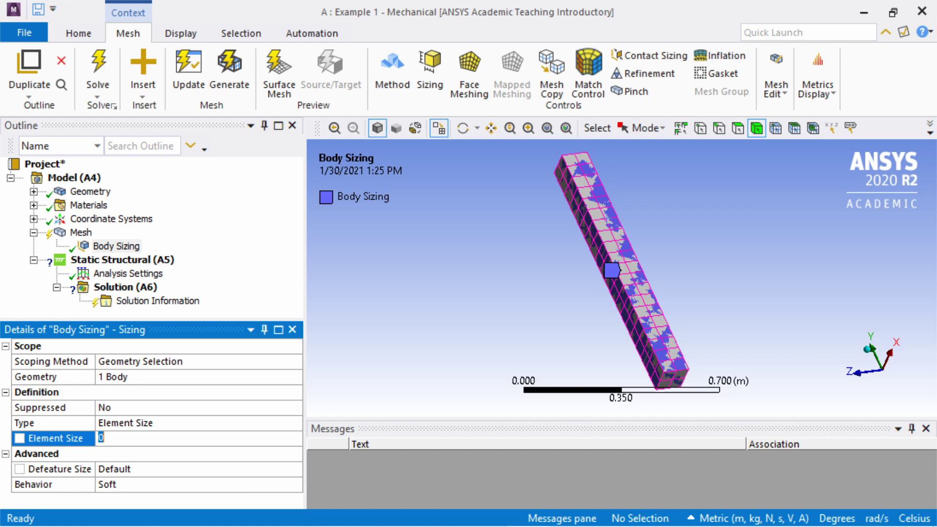
{"action": "type", "text": "2.5"}
{"action": "key", "text": "Return"}
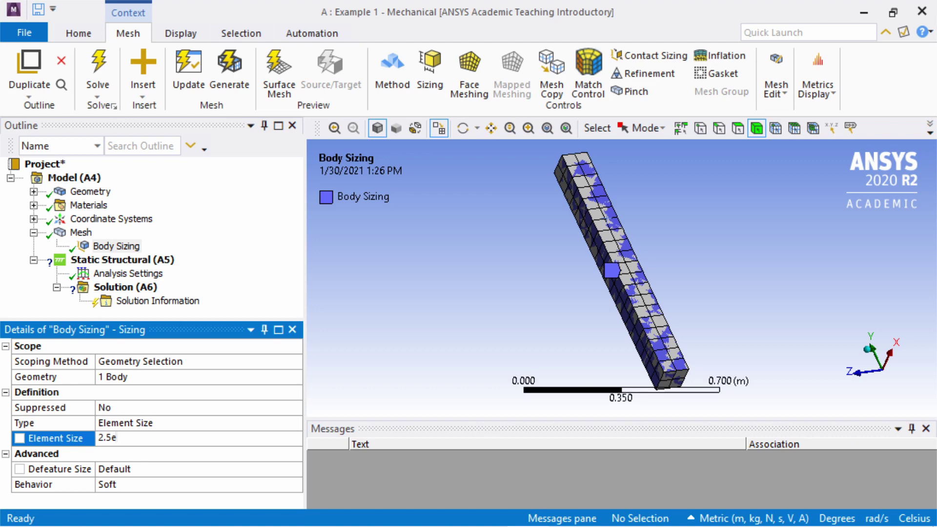
{"action": "type", "text": "e-2"}
{"action": "left_click", "coordinate": [100, 442]}
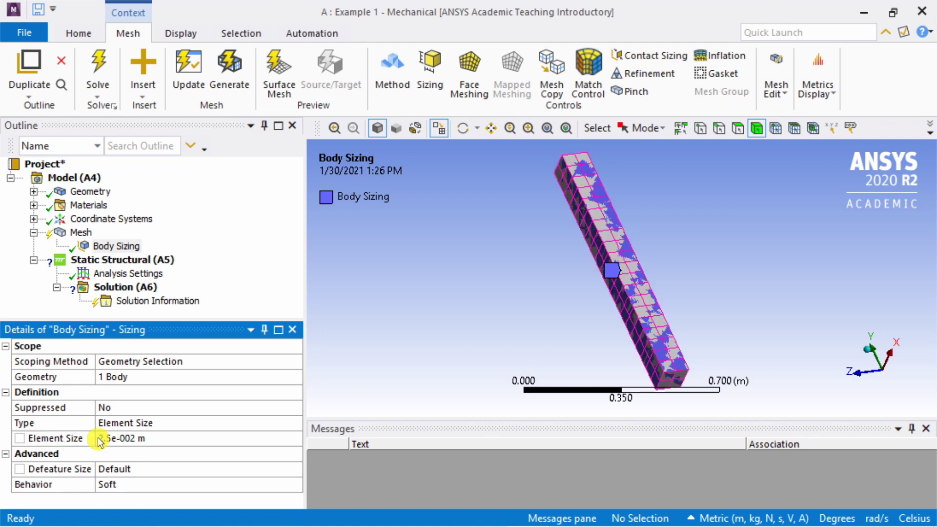
- Update the mesh with the body sizing and inspect the refined elements, keeping the entered element size
{"action": "left_click", "coordinate": [187, 63]}
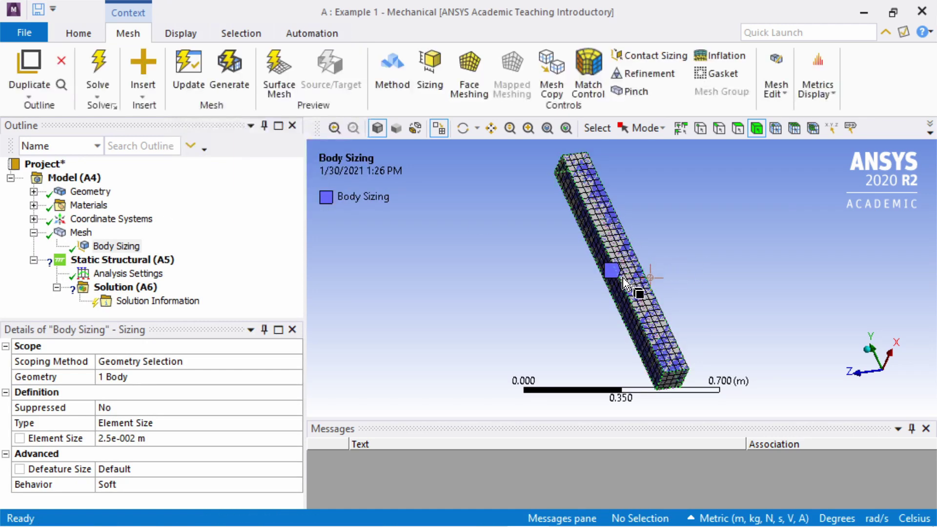
{"action": "scroll", "coordinate": [629, 284], "scroll_direction": "up", "scroll_amount": 4}
{"action": "scroll", "coordinate": [628, 284], "scroll_direction": "down", "scroll_amount": 4}
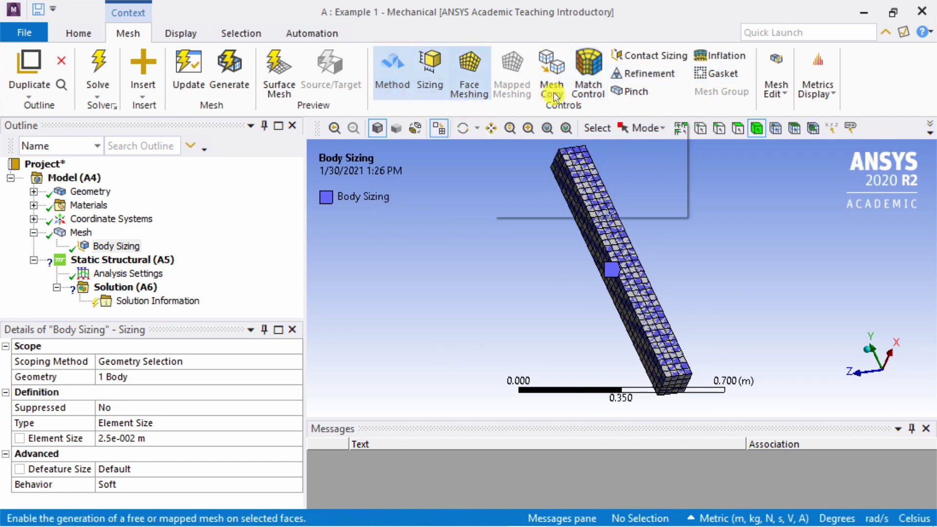
{"action": "left_click", "coordinate": [157, 438]}
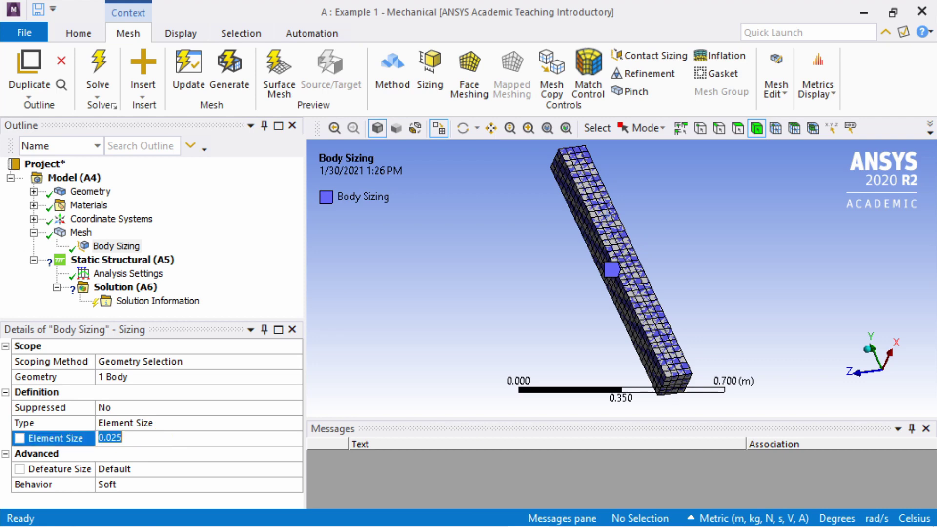
{"action": "key", "text": "Return"}
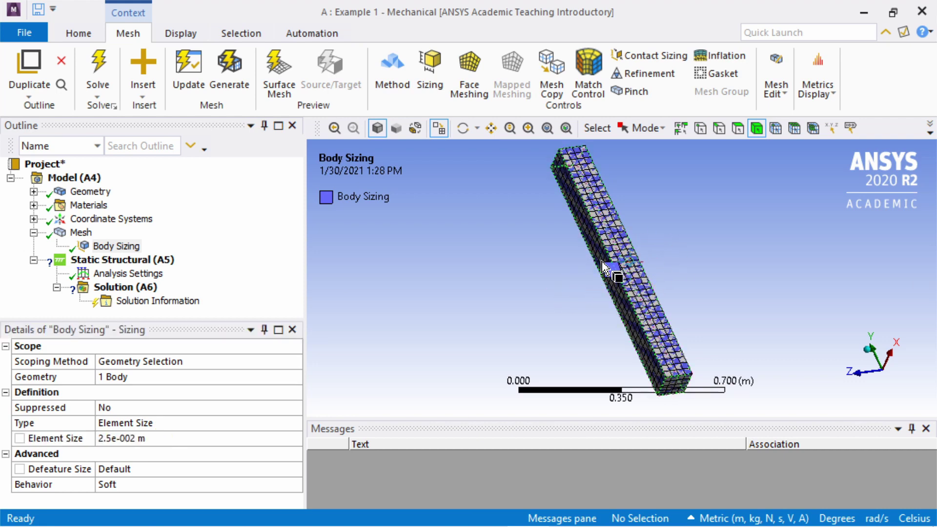
- Delete the Body Sizing control from the mesh and update the mesh with the default element size
{"action": "left_click", "coordinate": [114, 248]}
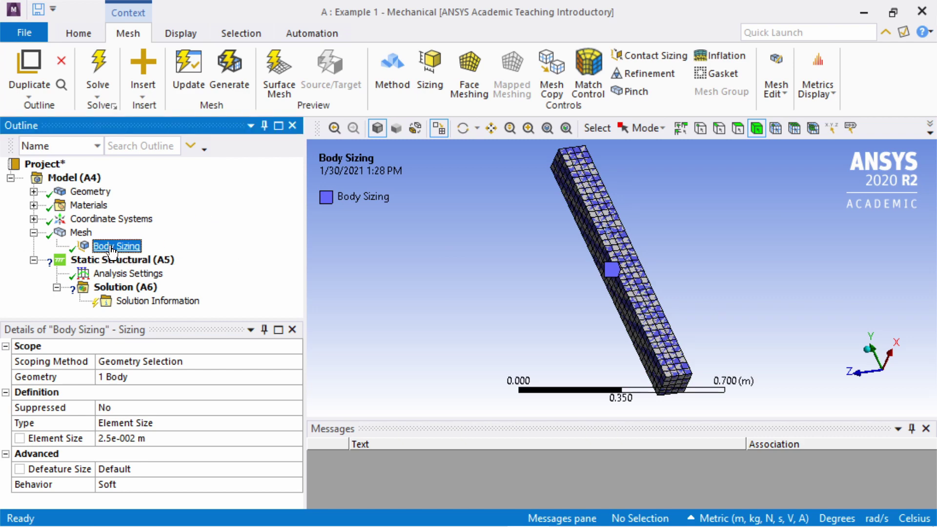
{"action": "right_click", "coordinate": [119, 250]}
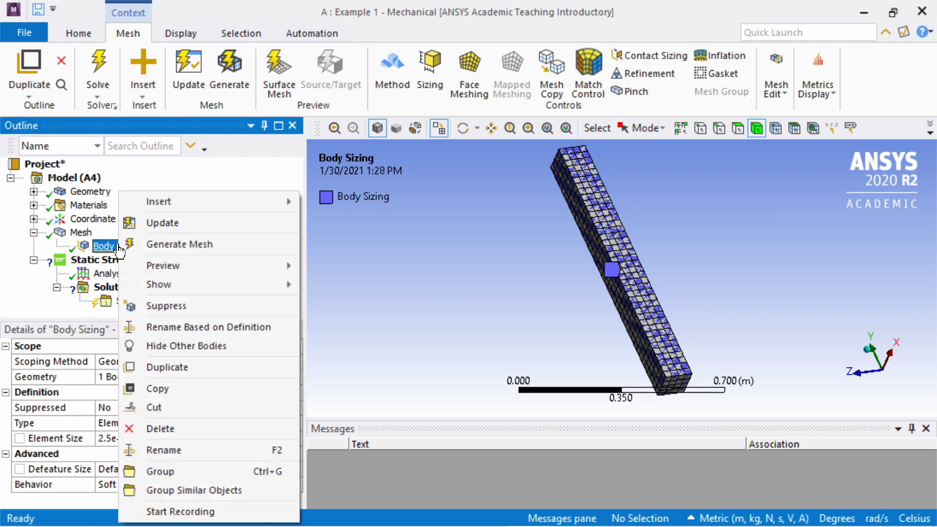
{"action": "left_click", "coordinate": [174, 429]}
{"action": "left_click", "coordinate": [464, 335]}
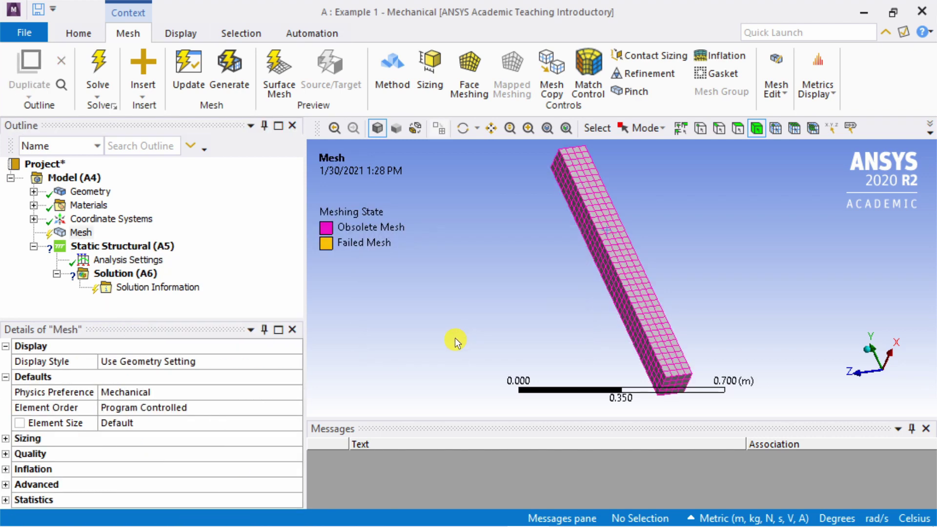
{"action": "left_click", "coordinate": [189, 66]}
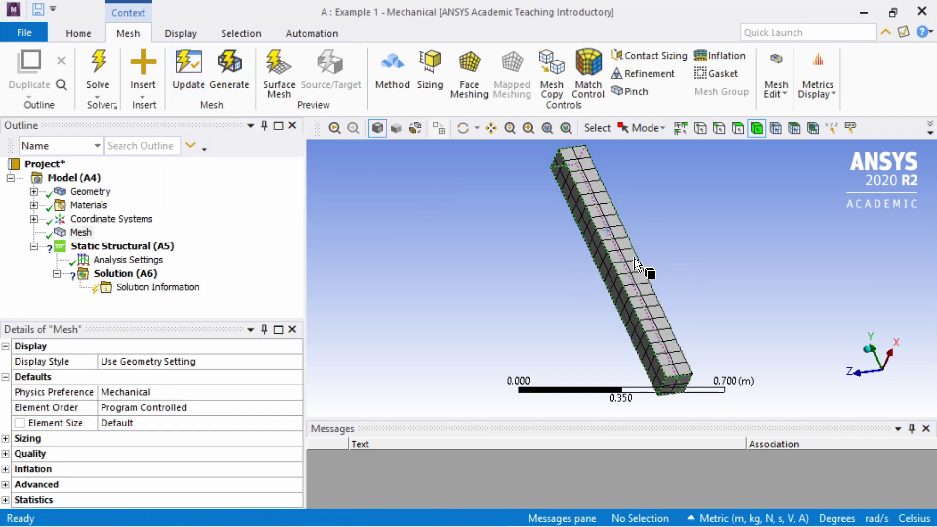
{"action": "left_click", "coordinate": [122, 232]}
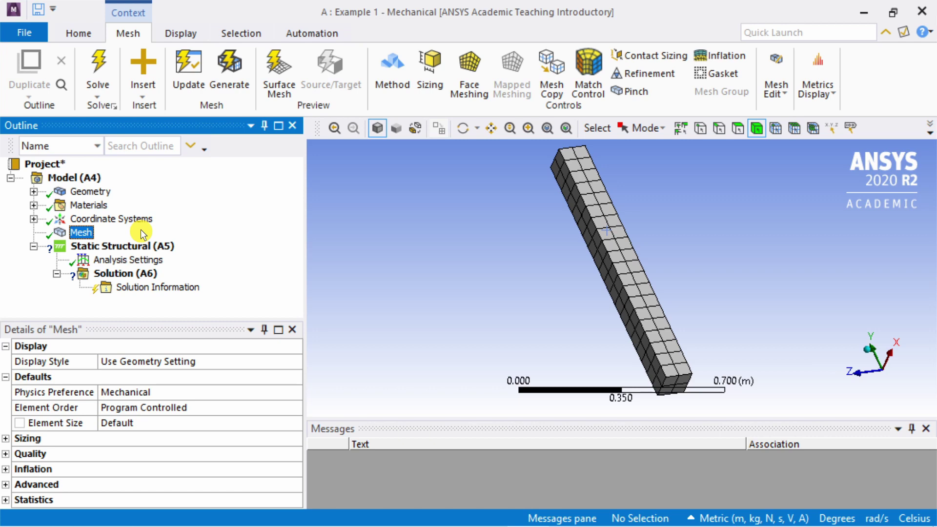
- Insert a Fixed Support in the static structural analysis and apply it to the column's bottom end face
{"action": "left_click", "coordinate": [132, 246]}
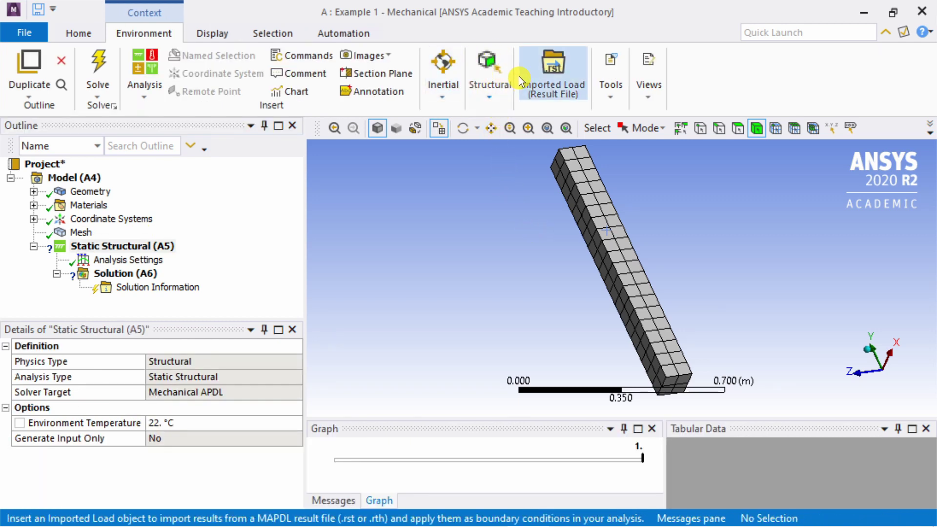
{"action": "left_click", "coordinate": [490, 100]}
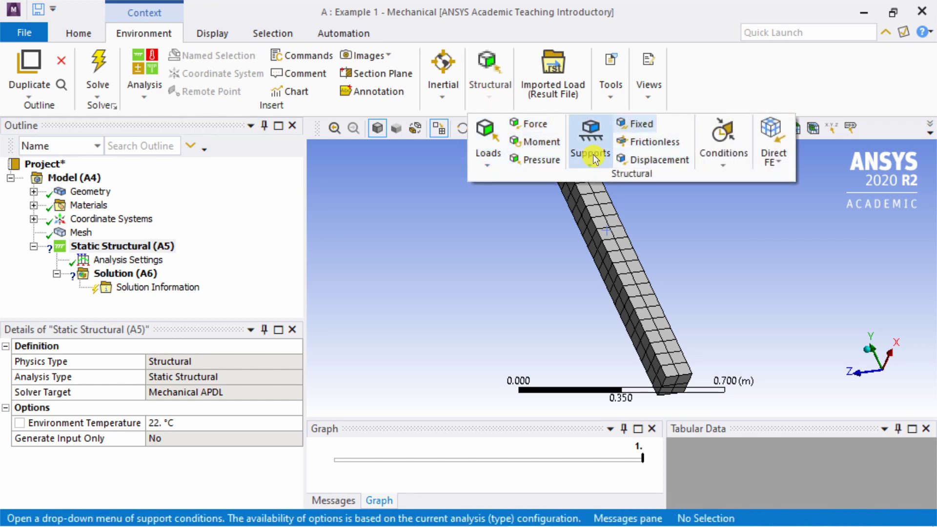
{"action": "left_click", "coordinate": [636, 125]}
{"action": "middle_click_drag", "start_coordinate": [560, 264], "coordinate": [558, 224]}
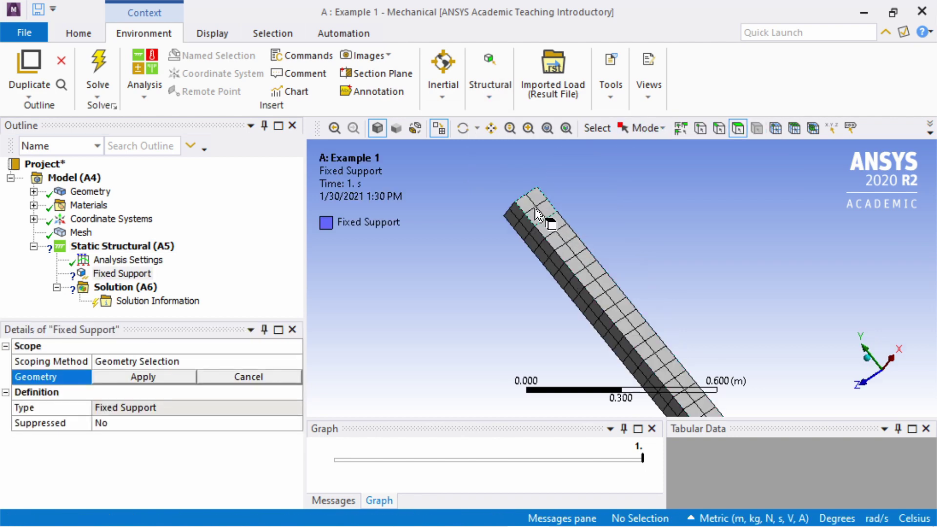
{"action": "scroll", "coordinate": [472, 185], "scroll_direction": "up", "scroll_amount": 3}
{"action": "scroll", "coordinate": [471, 185], "scroll_direction": "down", "scroll_amount": 2}
{"action": "scroll", "coordinate": [632, 259], "scroll_direction": "down", "scroll_amount": 3}
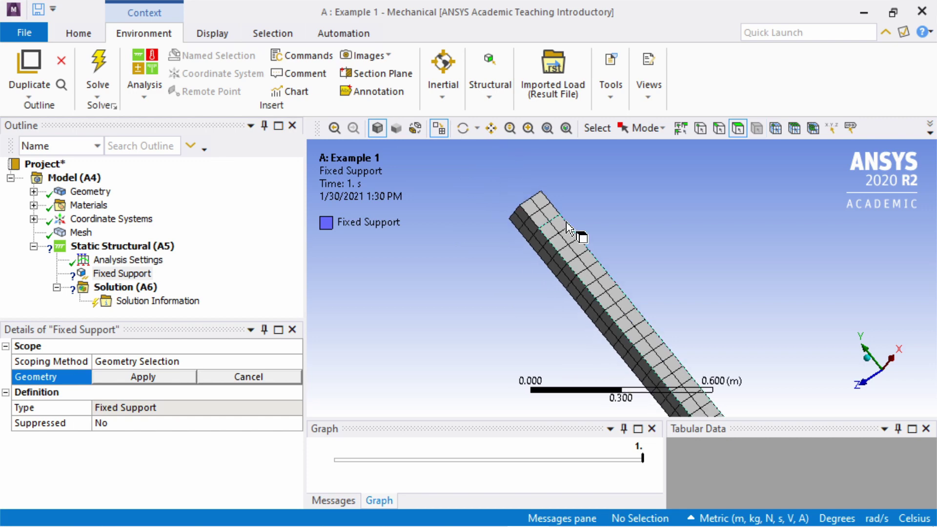
{"action": "middle_click_drag", "start_coordinate": [697, 402], "coordinate": [674, 345]}
{"action": "scroll", "coordinate": [673, 344], "scroll_direction": "up", "scroll_amount": 2}
{"action": "scroll", "coordinate": [703, 371], "scroll_direction": "up", "scroll_amount": 3}
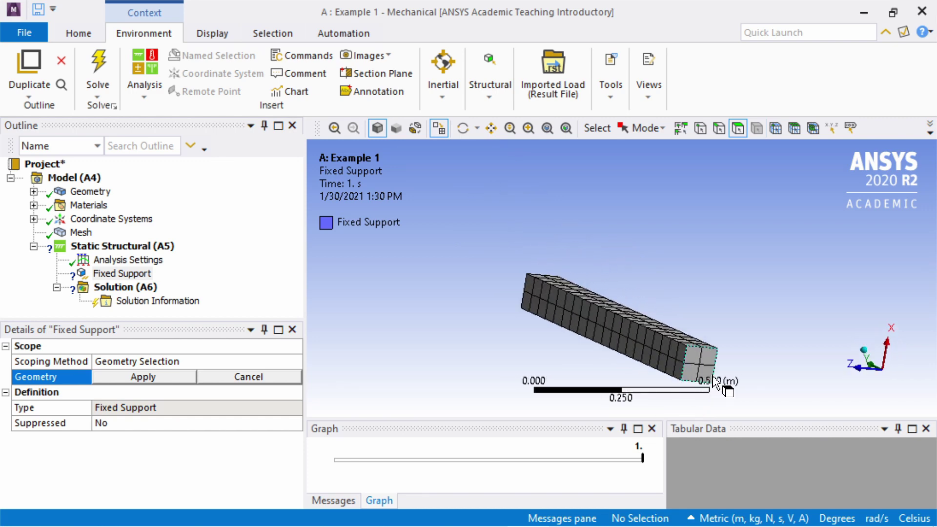
{"action": "left_click", "coordinate": [708, 375]}
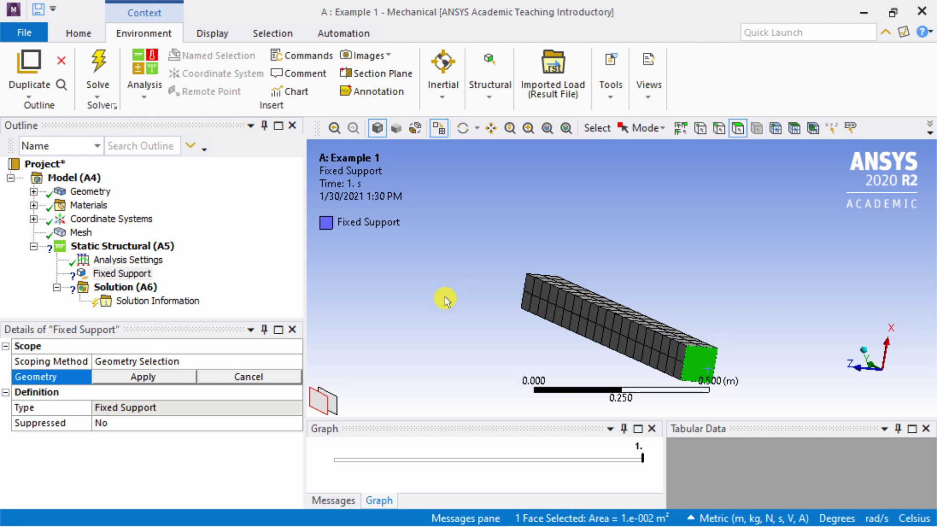
{"action": "left_click", "coordinate": [131, 380]}
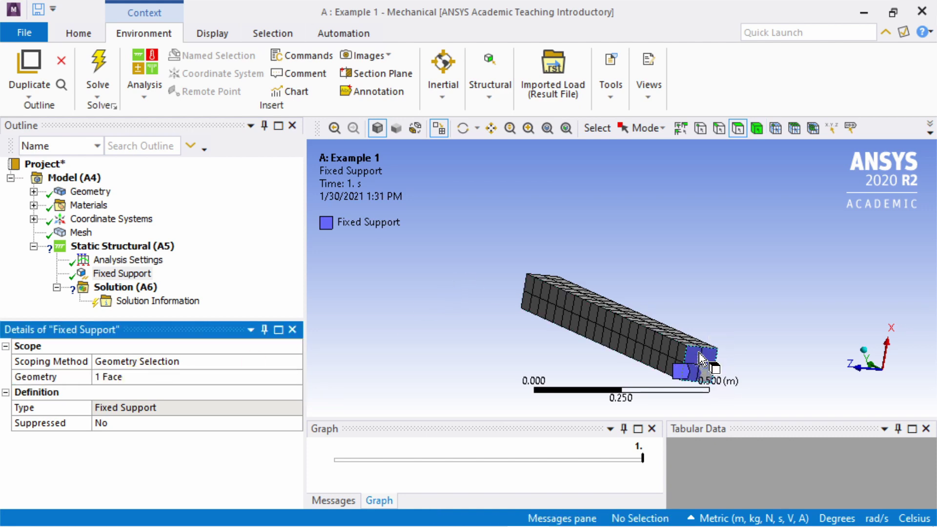
- Insert a Pressure load on the column's top end face, opposite the fixed support, and set its magnitude to 30000 Pa
{"action": "middle_click_drag", "start_coordinate": [575, 271], "coordinate": [590, 292]}
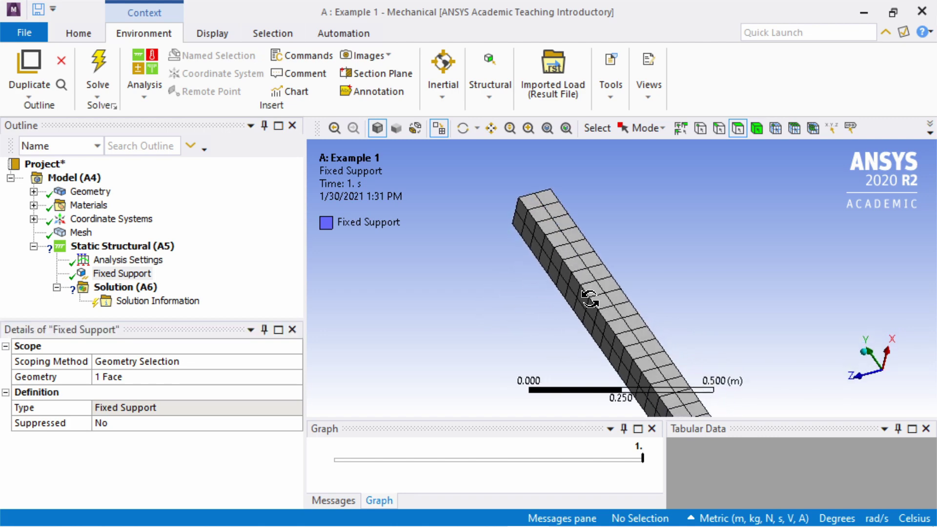
{"action": "left_click", "coordinate": [546, 215]}
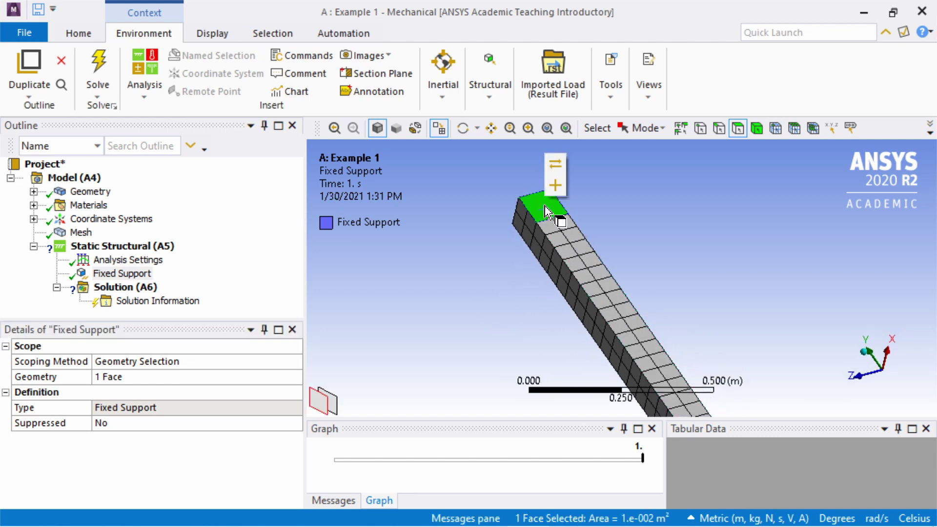
{"action": "left_click", "coordinate": [503, 147]}
{"action": "left_click", "coordinate": [494, 103]}
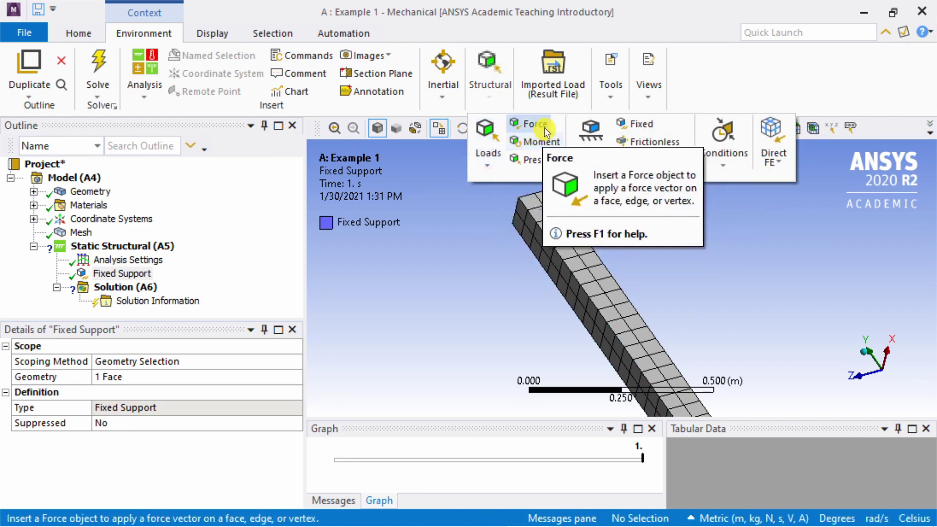
{"action": "left_click", "coordinate": [537, 162]}
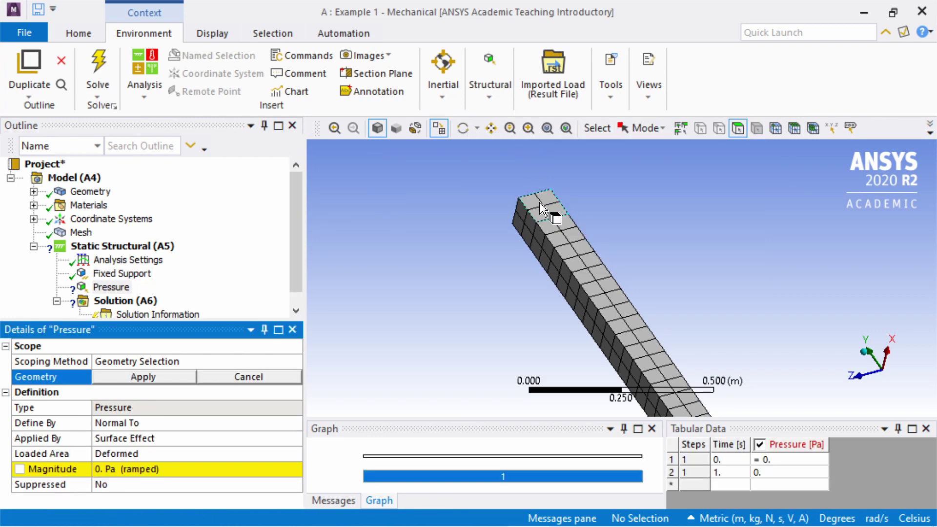
{"action": "left_click", "coordinate": [555, 208]}
{"action": "left_click", "coordinate": [154, 377]}
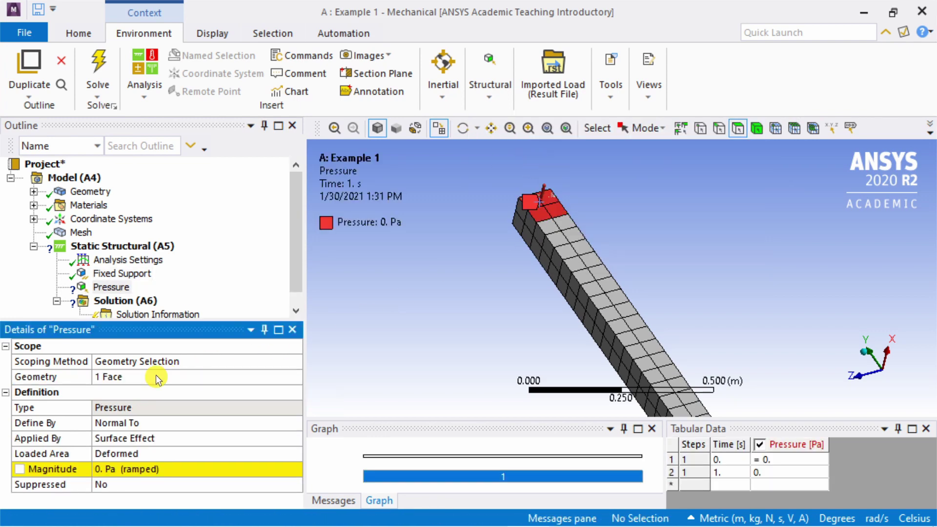
{"action": "left_click", "coordinate": [161, 469]}
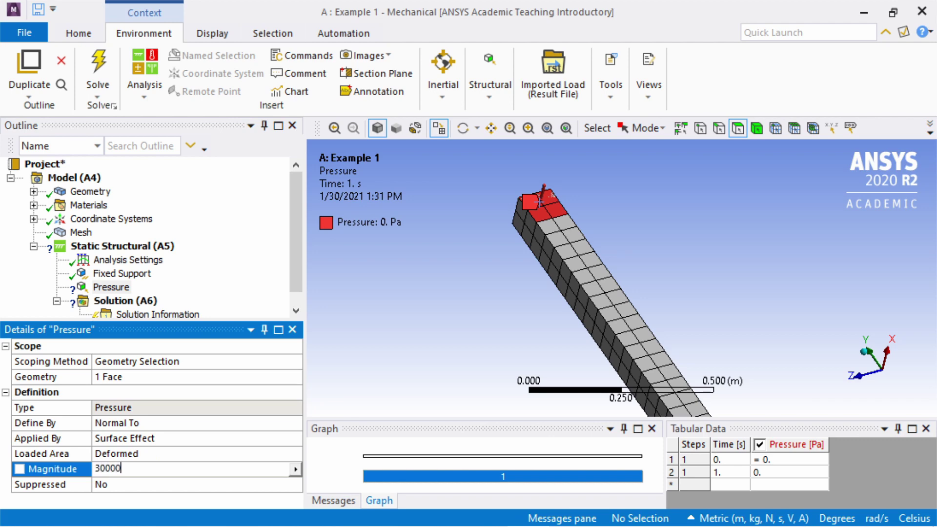
{"action": "type", "text": "30000"}
{"action": "key", "text": "Return"}
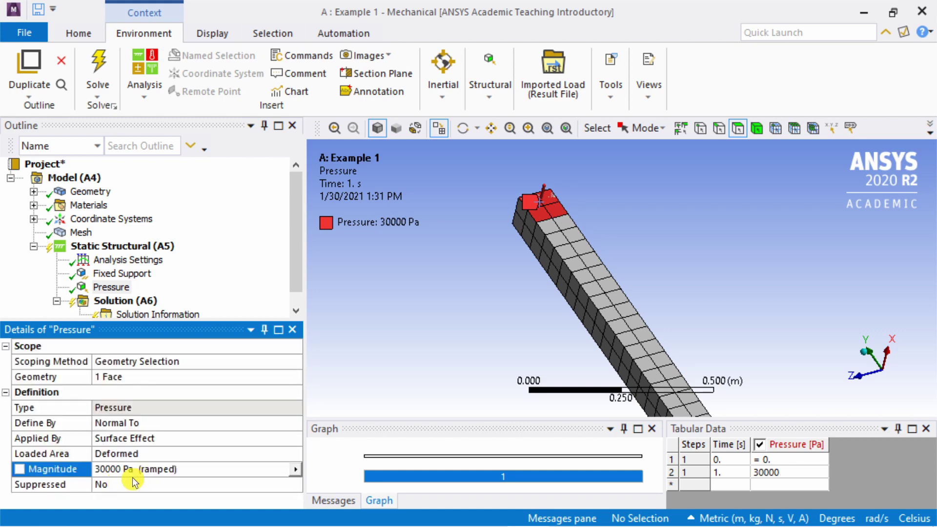
- Review the pressure and fixed support on the column, and select the analysis's Solution object
{"action": "scroll", "coordinate": [488, 318], "scroll_direction": "down", "scroll_amount": 2}
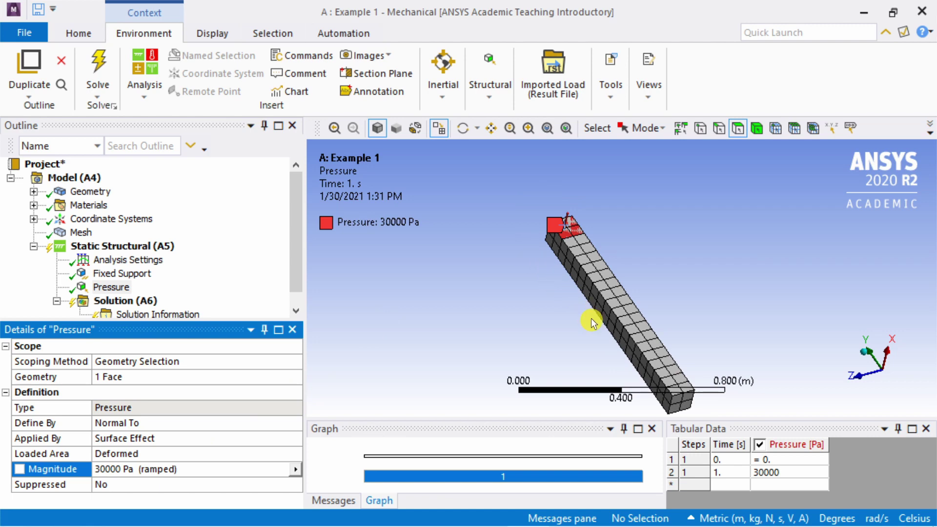
{"action": "middle_click_drag", "start_coordinate": [629, 344], "coordinate": [703, 375]}
{"action": "scroll", "coordinate": [702, 376], "scroll_direction": "up", "scroll_amount": 1}
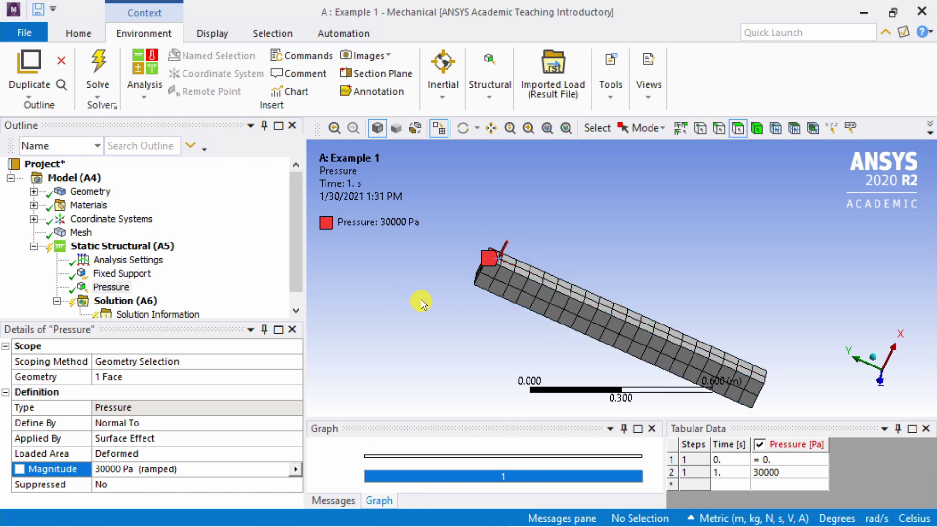
{"action": "scroll", "coordinate": [170, 259], "scroll_direction": "down", "scroll_amount": 1}
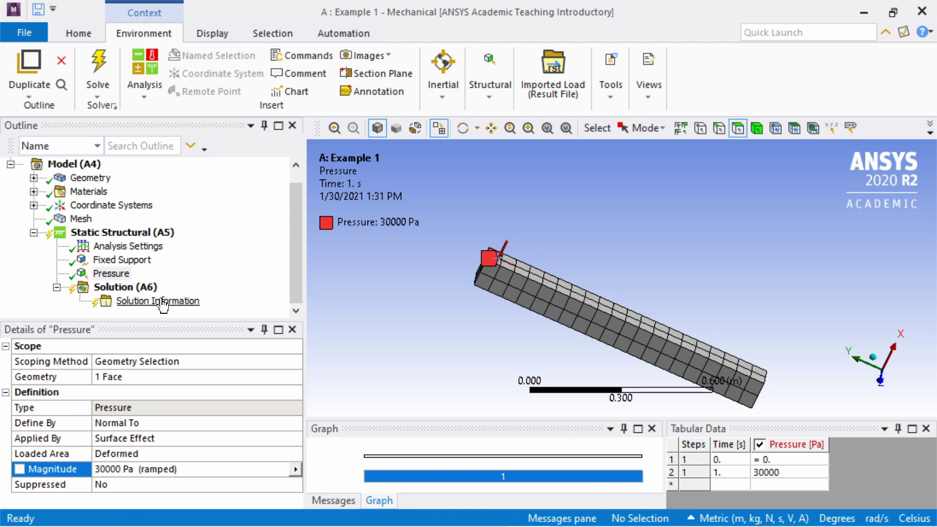
{"action": "key", "text": "Left"}
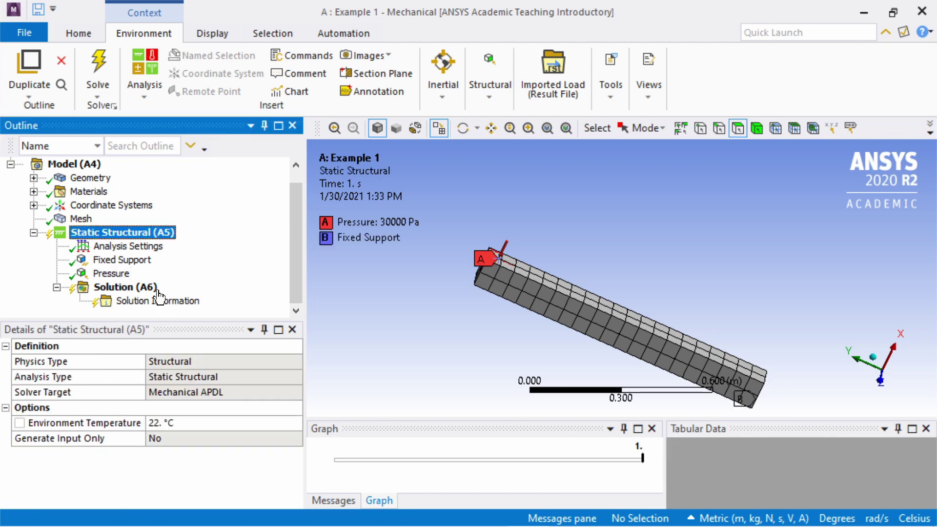
{"action": "left_click", "coordinate": [119, 288]}
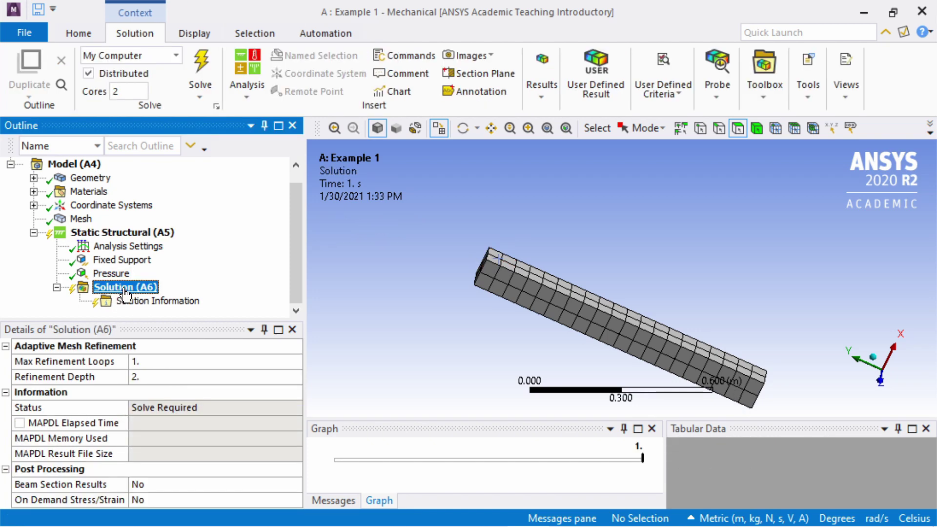
- Add a Total Deformation result and an Equivalent (von-Mises) Stress result to the solution
{"action": "left_click", "coordinate": [545, 102]}
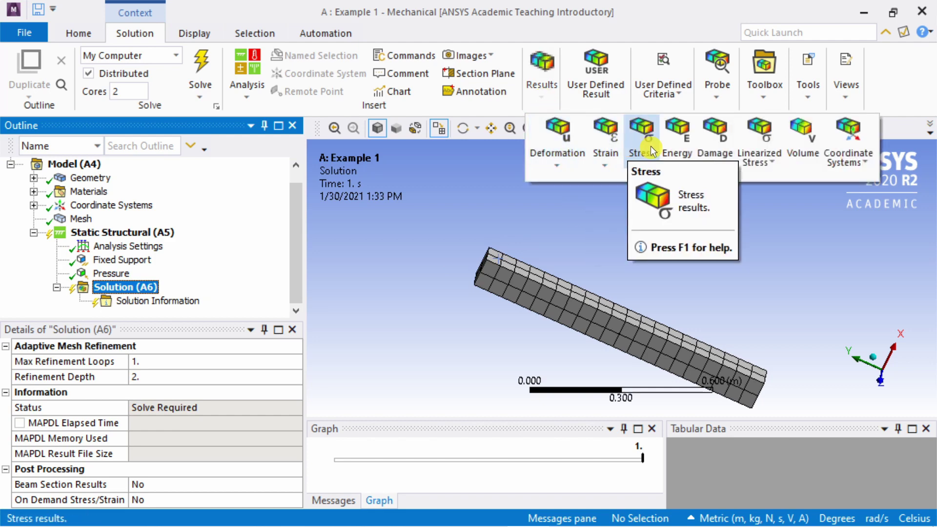
{"action": "left_click", "coordinate": [568, 155]}
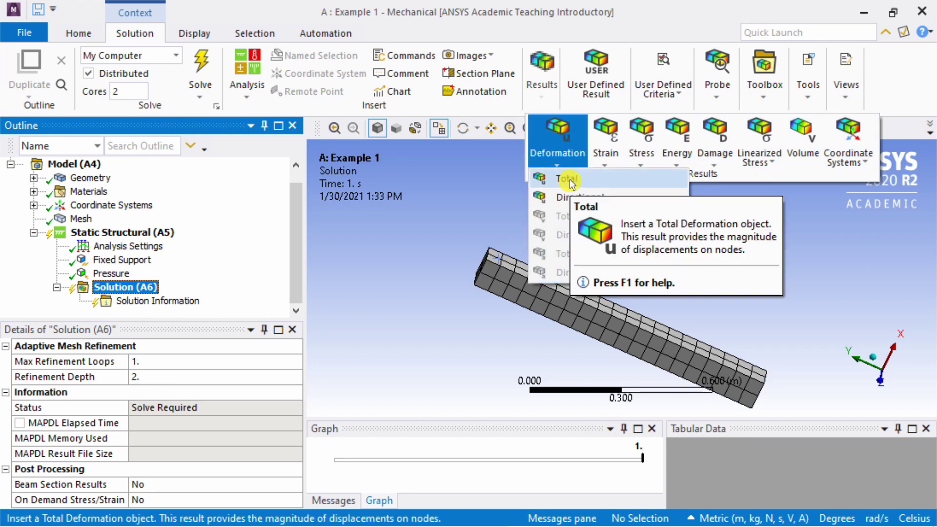
{"action": "left_click", "coordinate": [569, 181]}
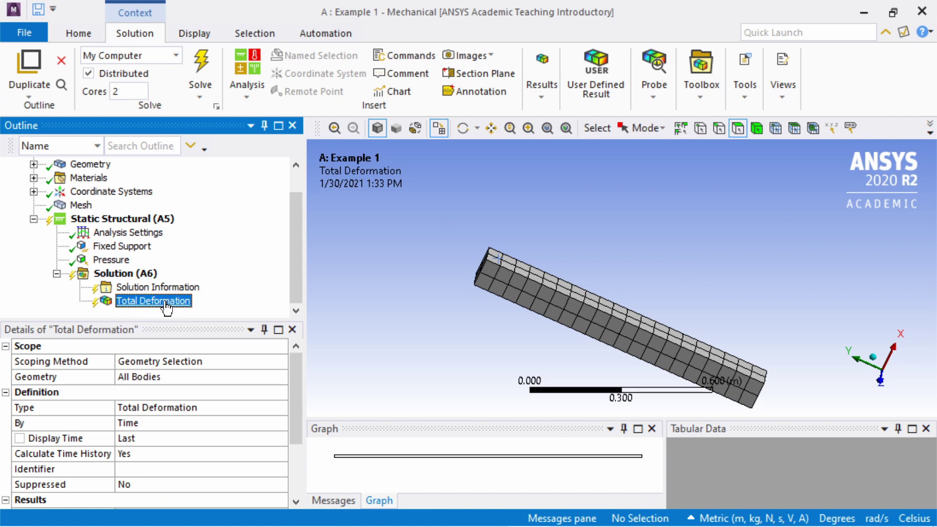
{"action": "left_click", "coordinate": [542, 92]}
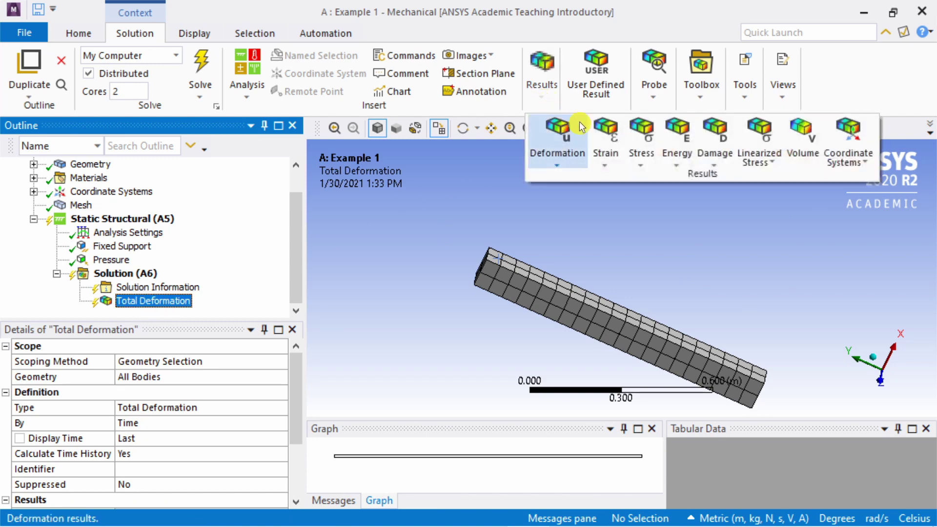
{"action": "left_click", "coordinate": [641, 164]}
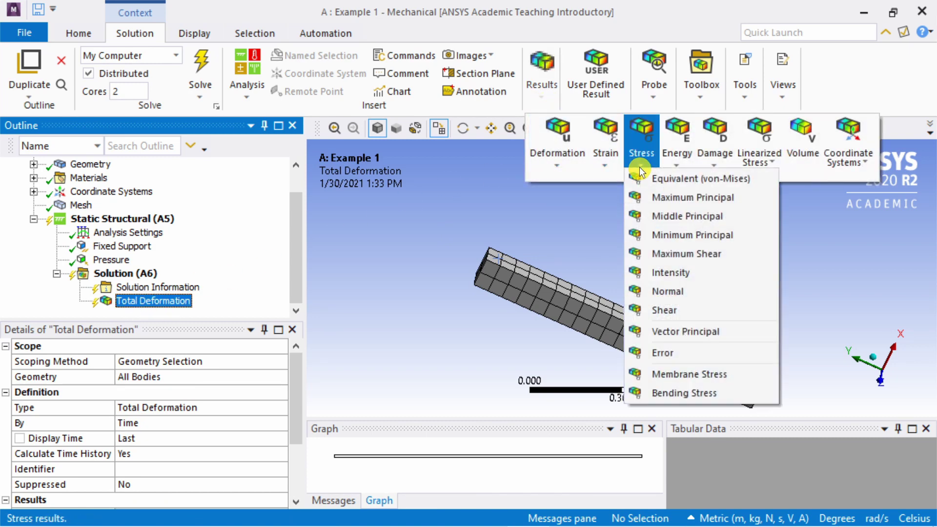
{"action": "left_click", "coordinate": [673, 182]}
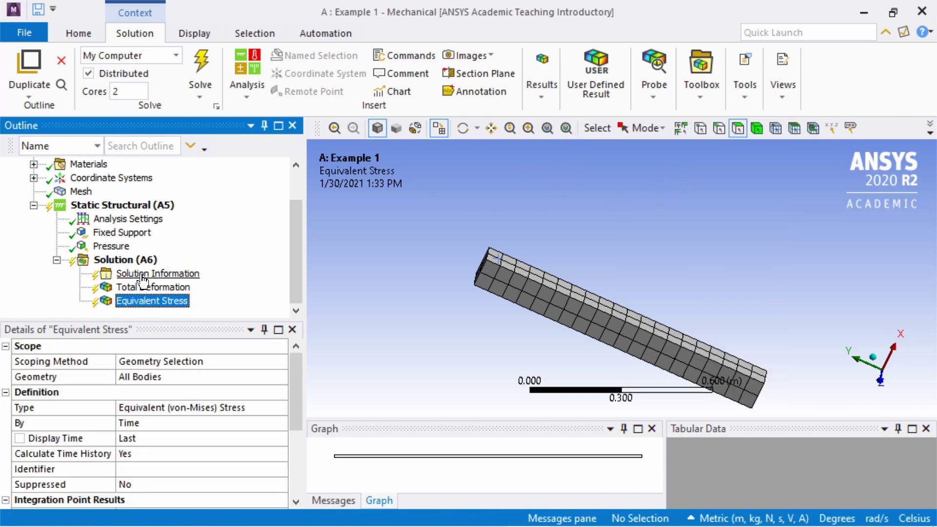
- Add a Maximum Principal Elastic Strain result and a Directional Deformation result to the solution
{"action": "left_click", "coordinate": [541, 98]}
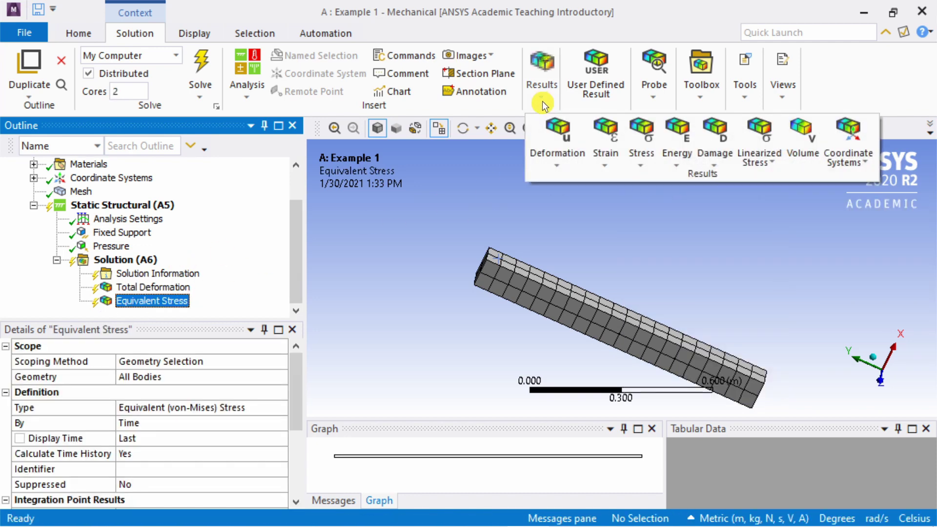
{"action": "left_click", "coordinate": [608, 164]}
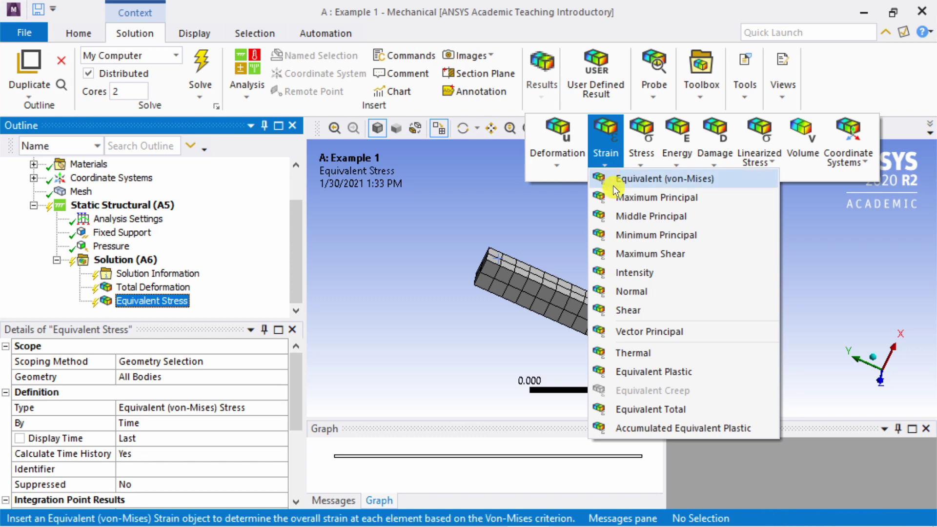
{"action": "left_click", "coordinate": [624, 198]}
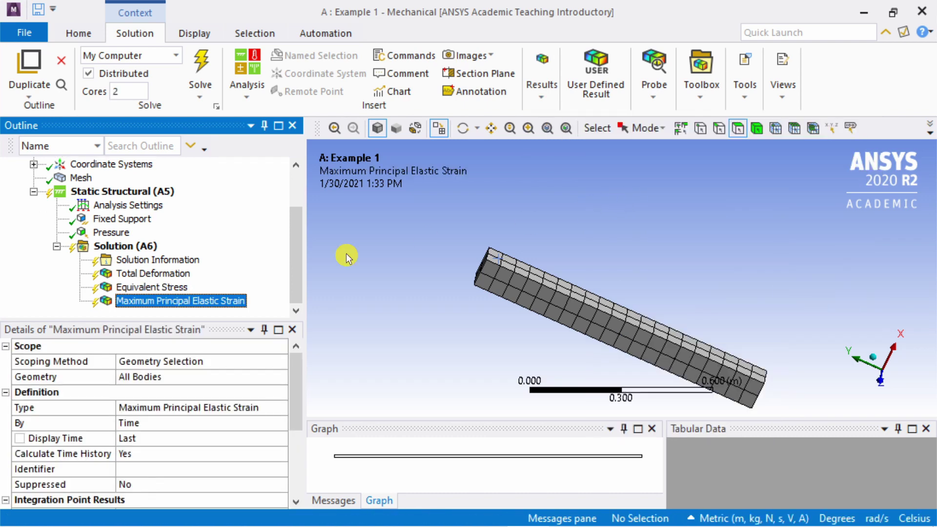
{"action": "left_click", "coordinate": [544, 100]}
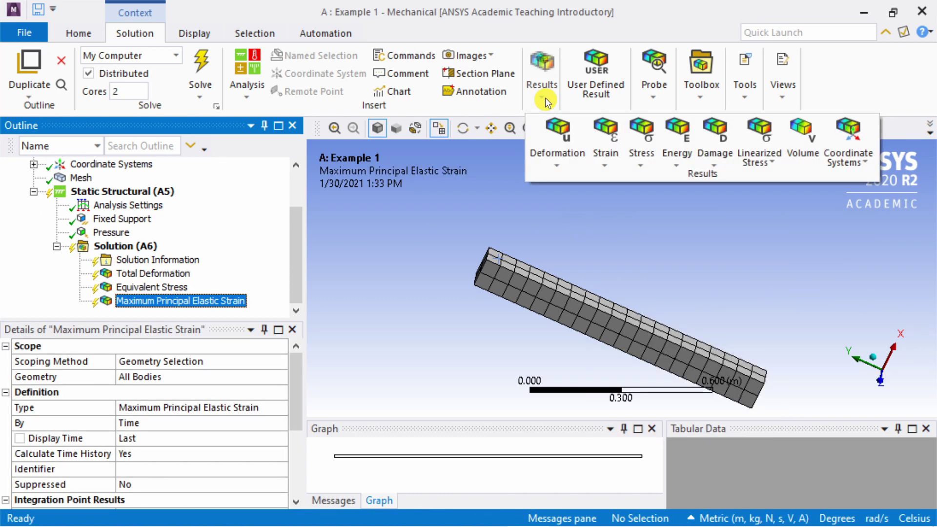
{"action": "left_click", "coordinate": [557, 155]}
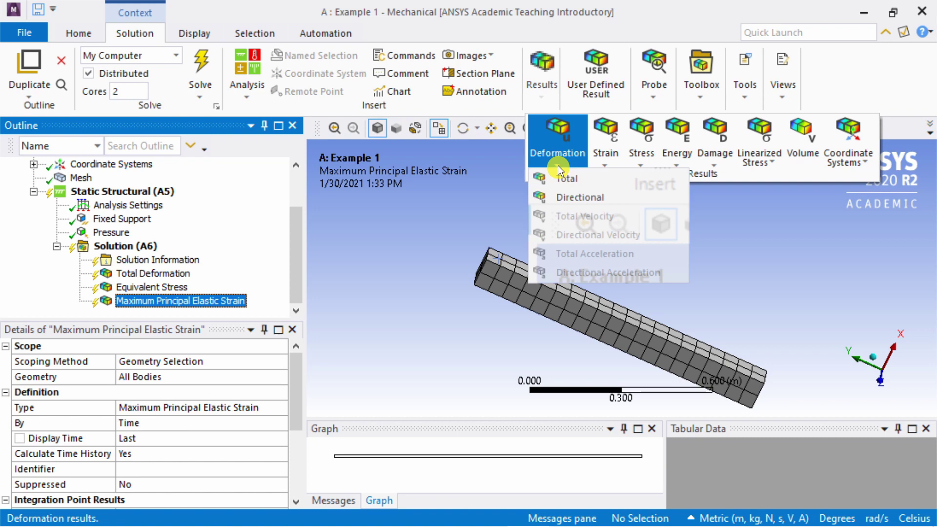
{"action": "left_click", "coordinate": [569, 199]}
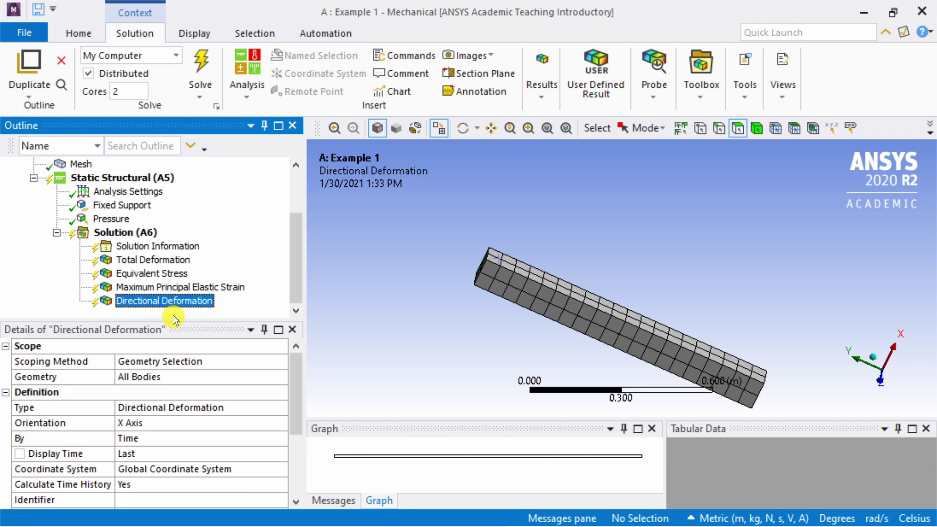
- Solve the static structural analysis and examine the Total Deformation contours on the column from the side
{"action": "left_click", "coordinate": [206, 67]}
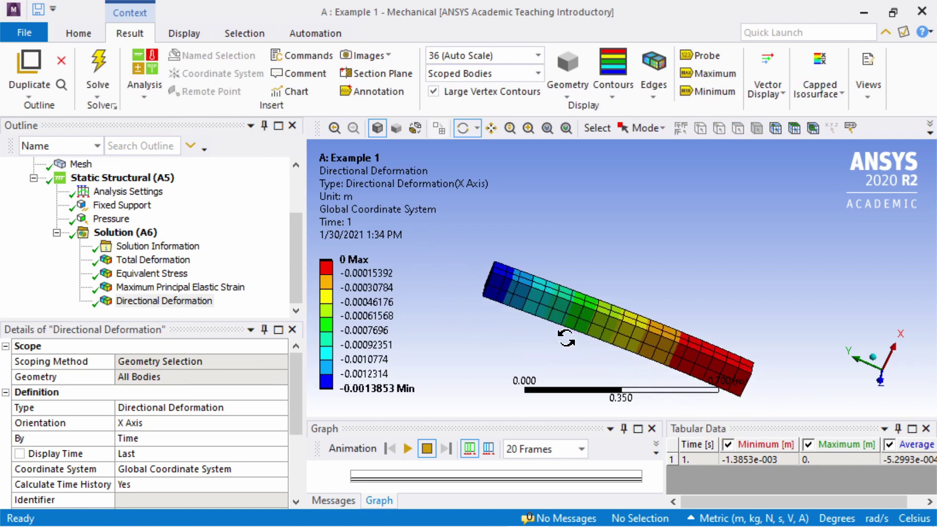
{"action": "left_click", "coordinate": [153, 259]}
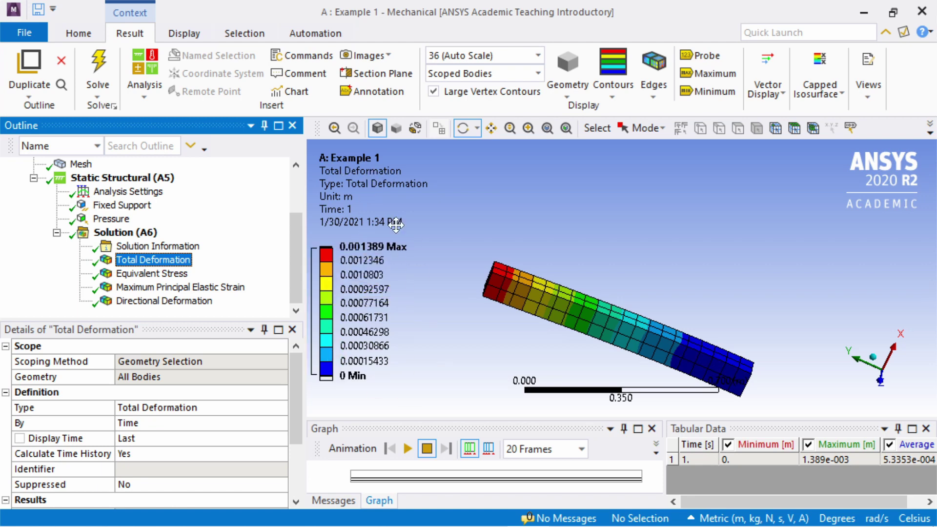
{"action": "mouse_move", "coordinate": [400, 273]}
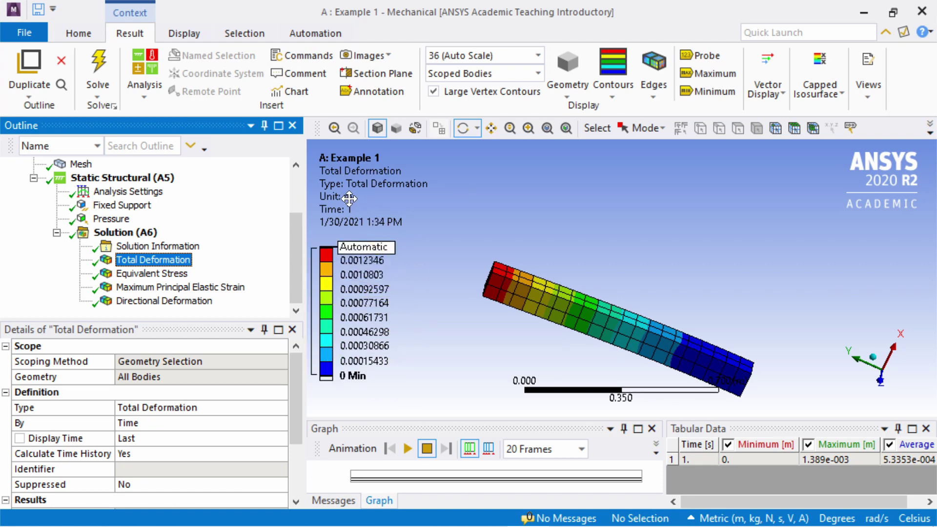
{"action": "left_click", "coordinate": [491, 128]}
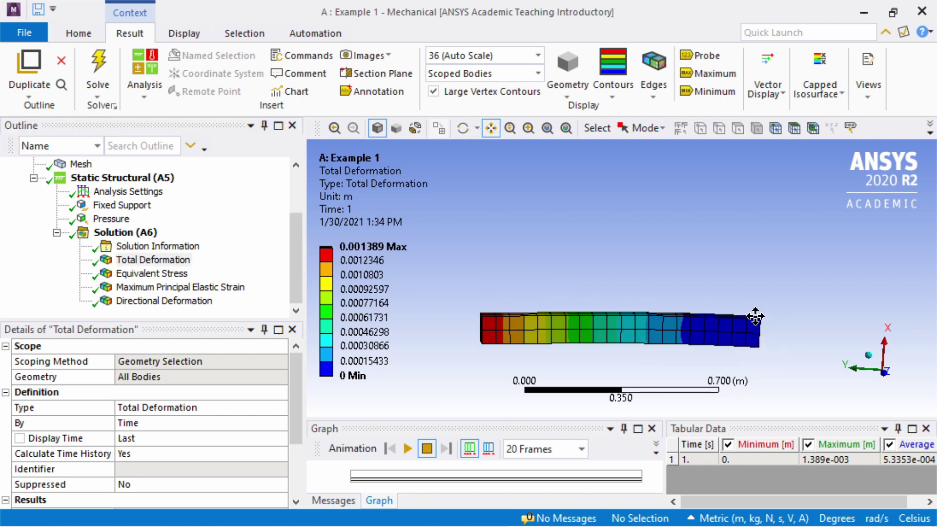
{"action": "scroll", "coordinate": [745, 344], "scroll_direction": "down", "scroll_amount": 2}
{"action": "scroll", "coordinate": [736, 359], "scroll_direction": "up", "scroll_amount": 5}
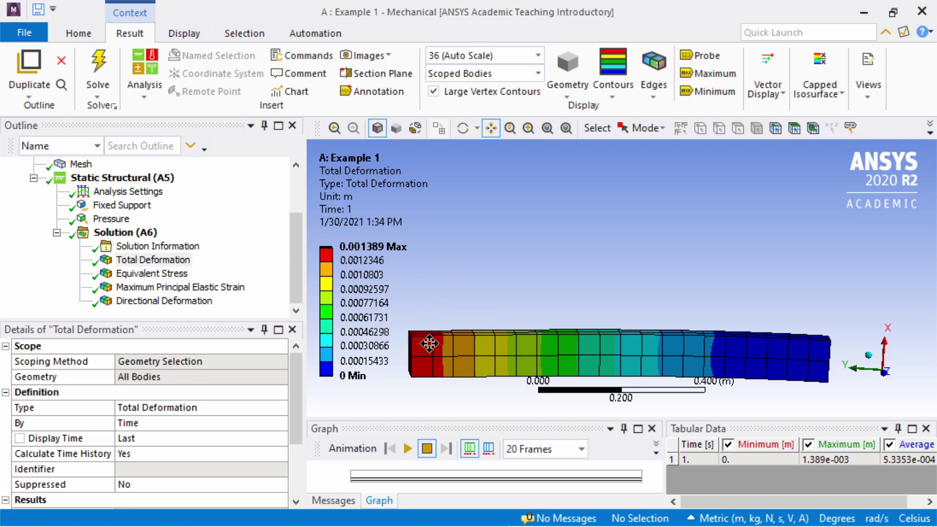
- Check the Equivalent Stress contours, and play and stop the animation of the Total Deformation result
{"action": "left_click", "coordinate": [161, 275]}
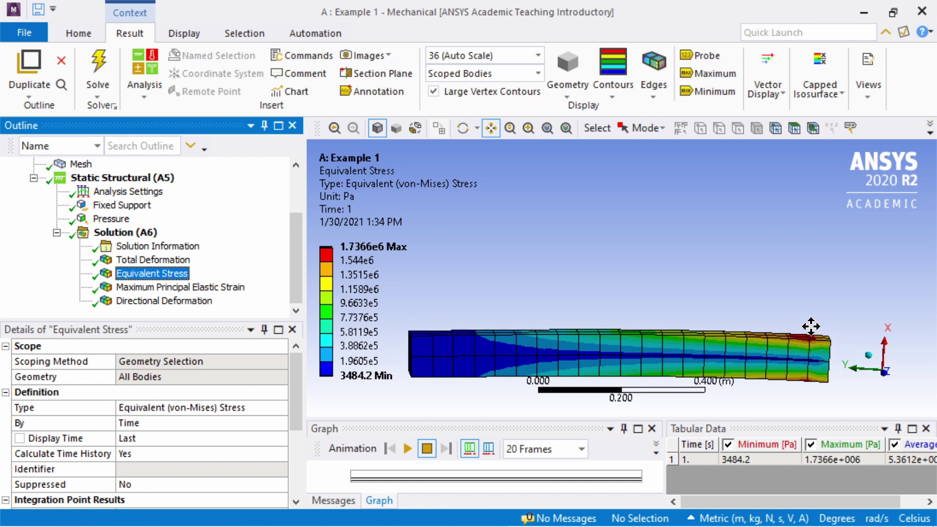
{"action": "left_click", "coordinate": [159, 265]}
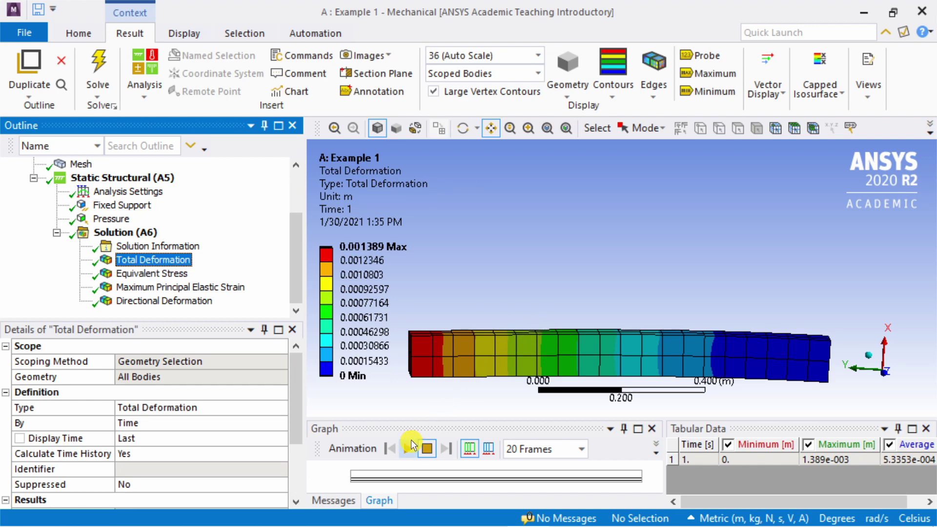
{"action": "left_click", "coordinate": [407, 449]}
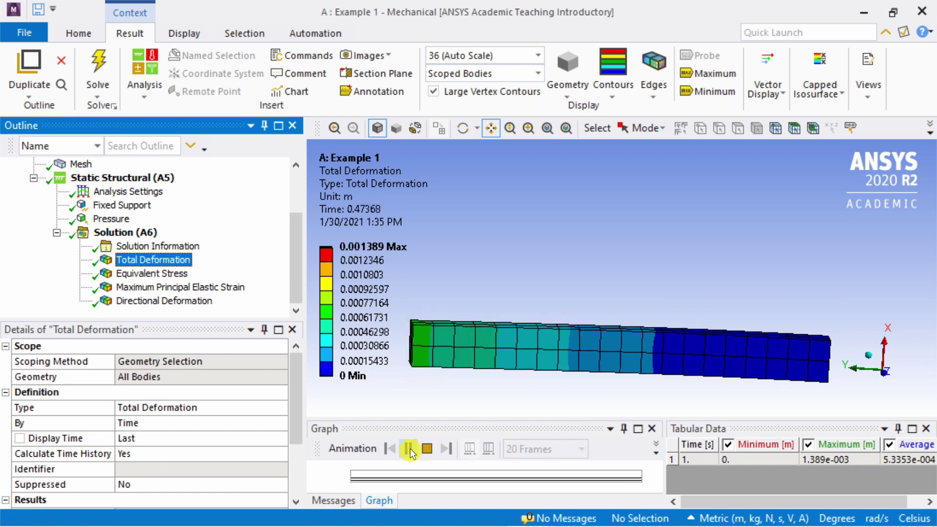
{"action": "left_click", "coordinate": [427, 448]}
- Mark the maximum and minimum on the Total Deformation plot and probe the deformation near the column's middle
{"action": "left_click", "coordinate": [698, 77]}
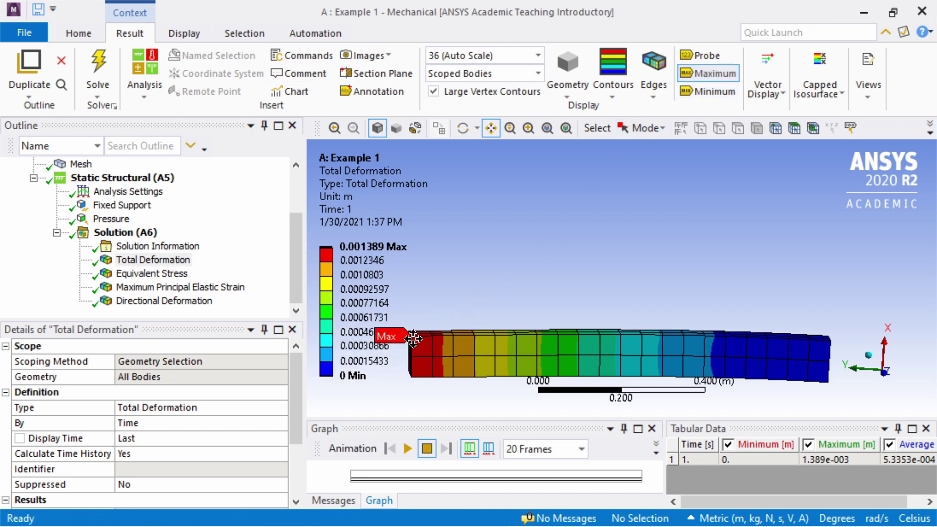
{"action": "left_click", "coordinate": [708, 94]}
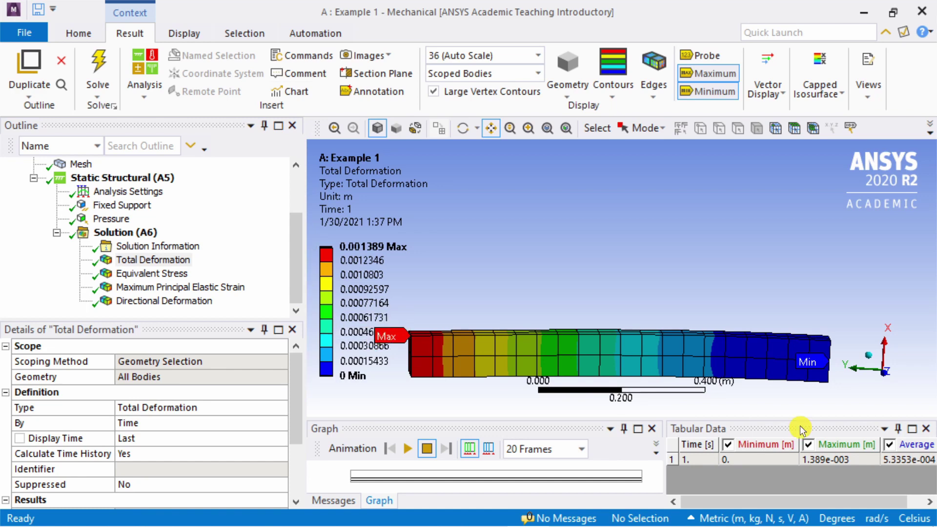
{"action": "left_click", "coordinate": [701, 56]}
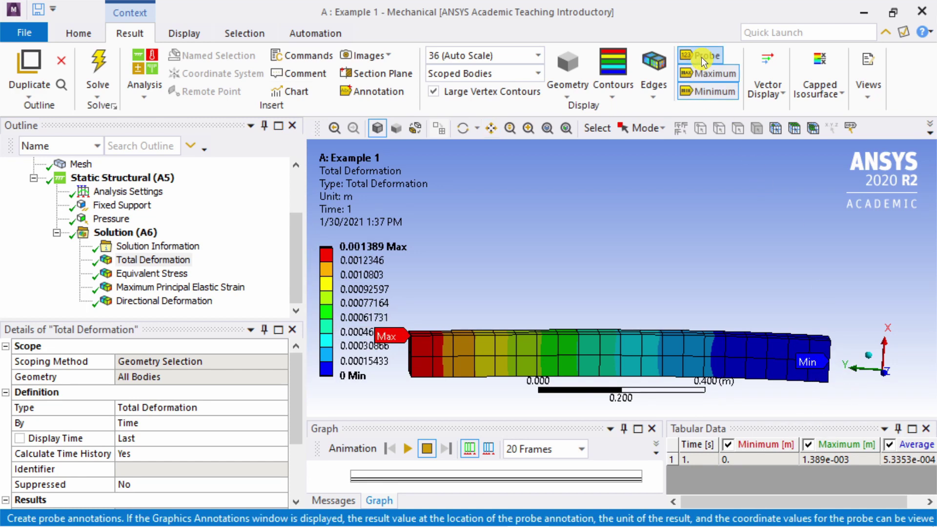
{"action": "left_click", "coordinate": [601, 354]}
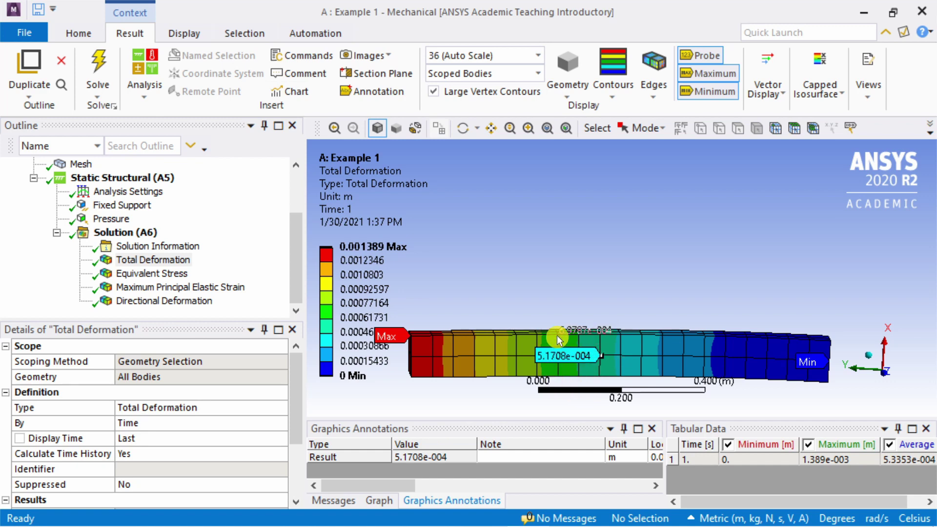
{"action": "left_click", "coordinate": [701, 94]}
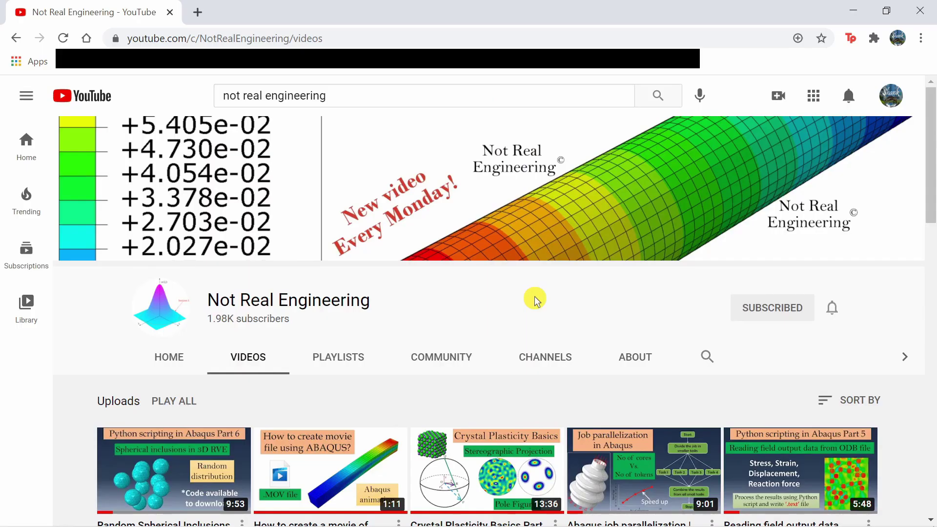
{"action": "scroll", "coordinate": [498, 312], "scroll_direction": "down", "scroll_amount": 5}
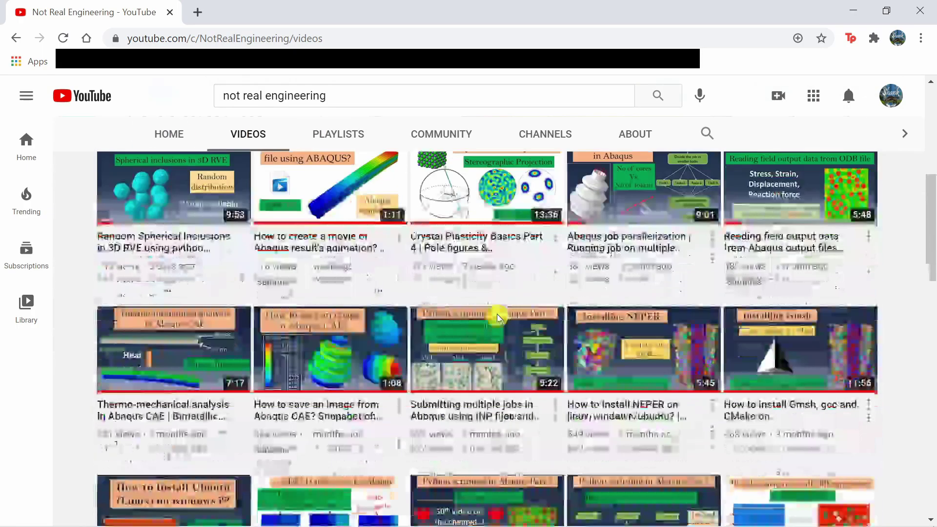
{"action": "scroll", "coordinate": [517, 351], "scroll_direction": "down", "scroll_amount": 8}
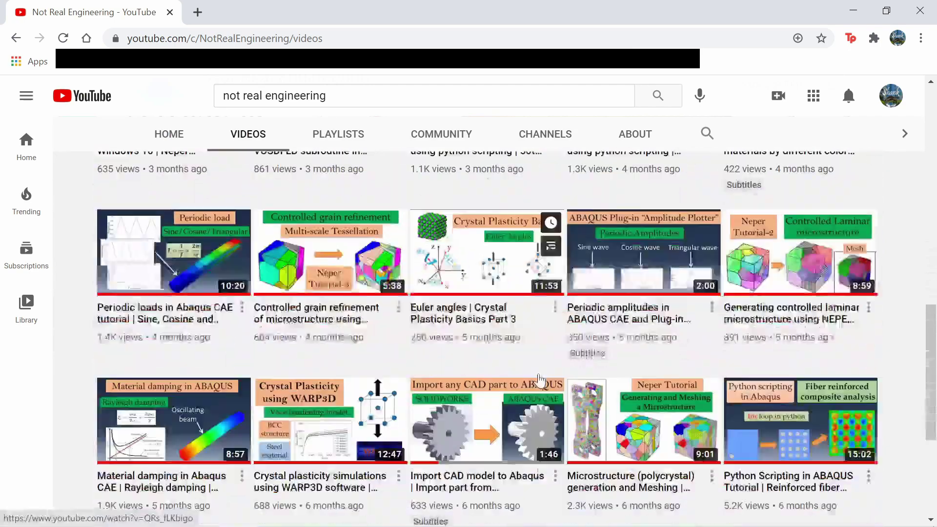
{"action": "scroll", "coordinate": [538, 378], "scroll_direction": "down", "scroll_amount": 3}
{"action": "scroll", "coordinate": [539, 378], "scroll_direction": "up", "scroll_amount": 15}
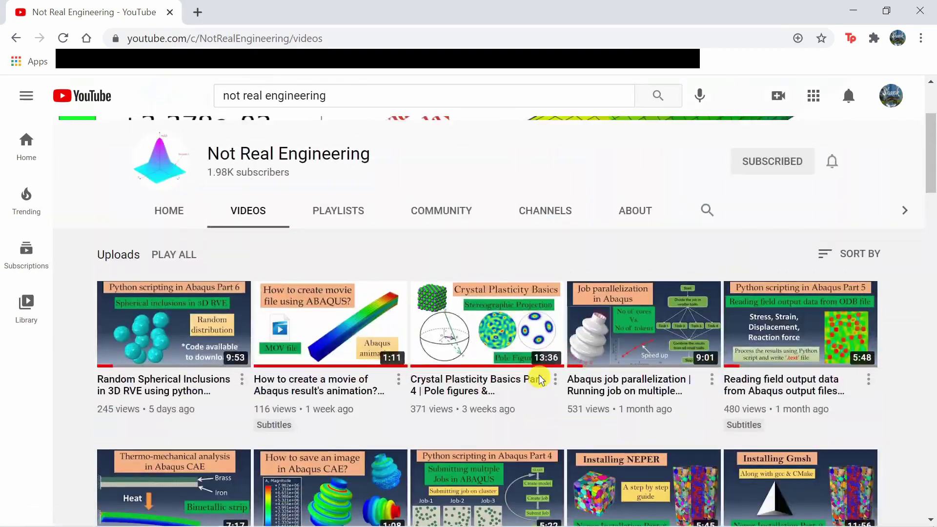
{"action": "scroll", "coordinate": [538, 378], "scroll_direction": "up", "scroll_amount": 3}
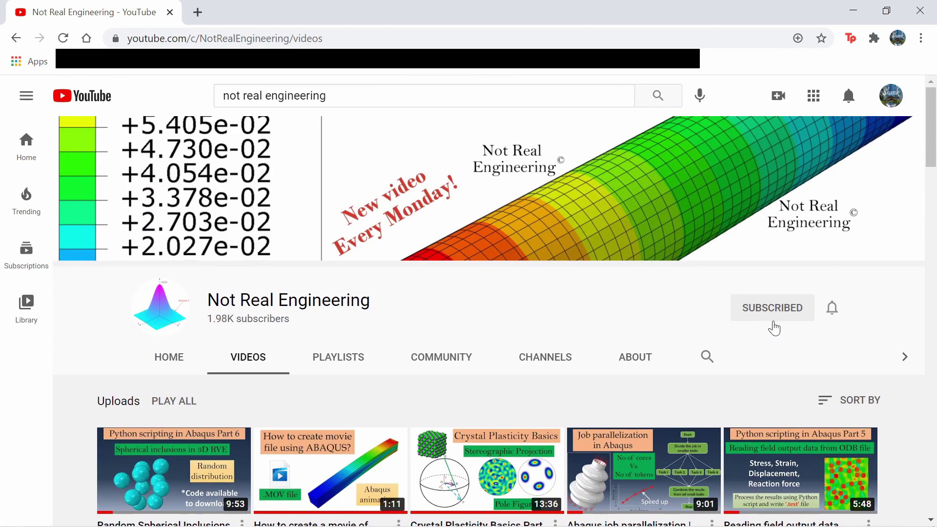